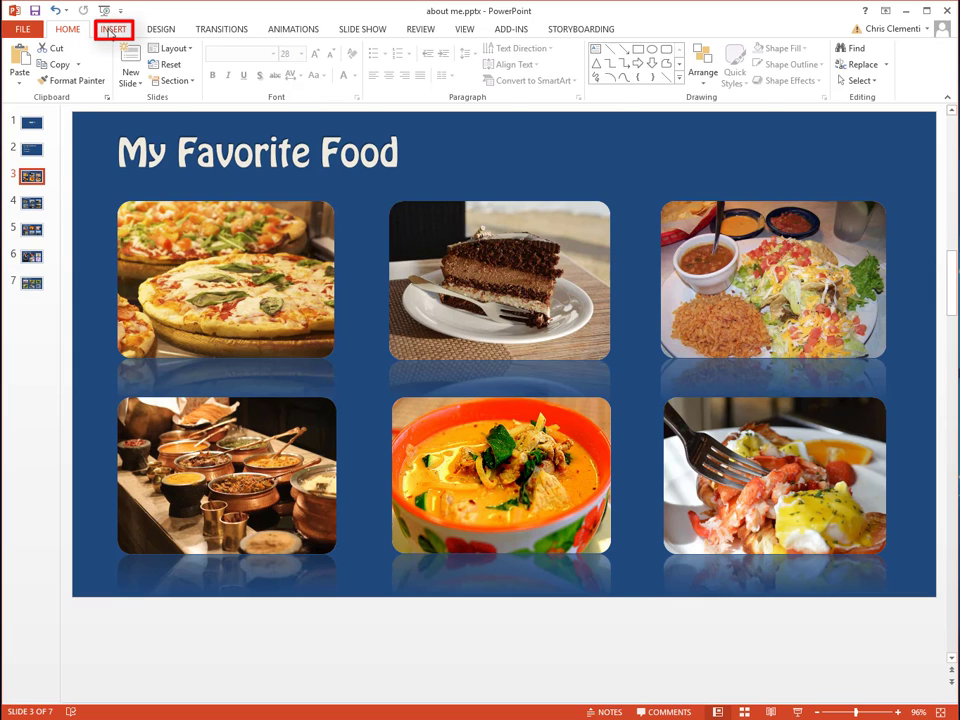
Step: Draw a horizontal scroll banner, about 0.63" high and 2.37" wide, across the lower edge of the pizza picture
click(111, 30)
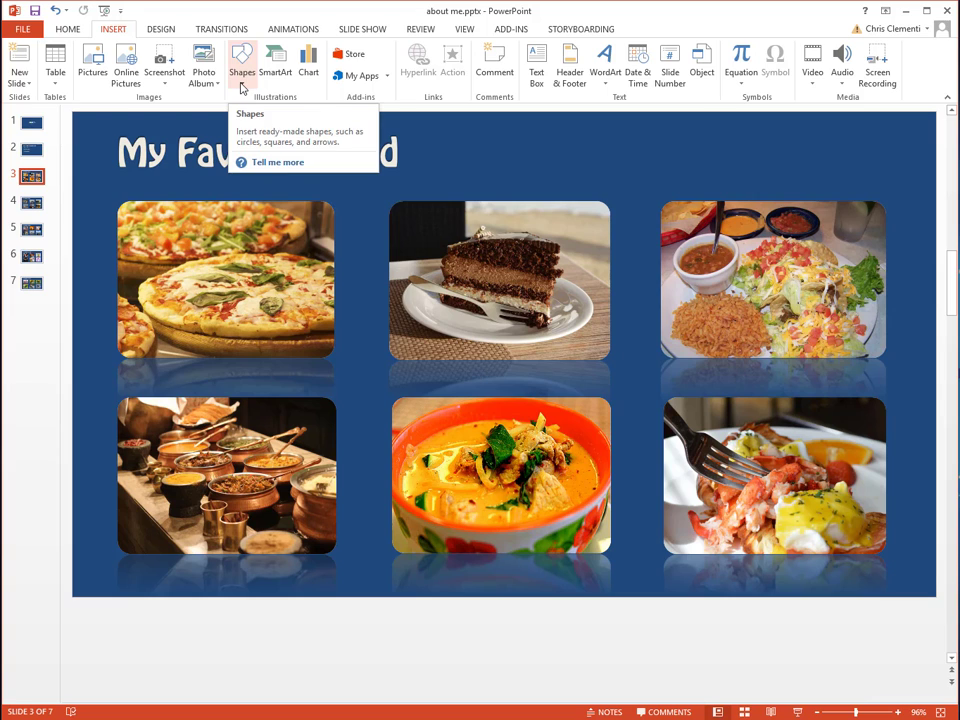
click(241, 88)
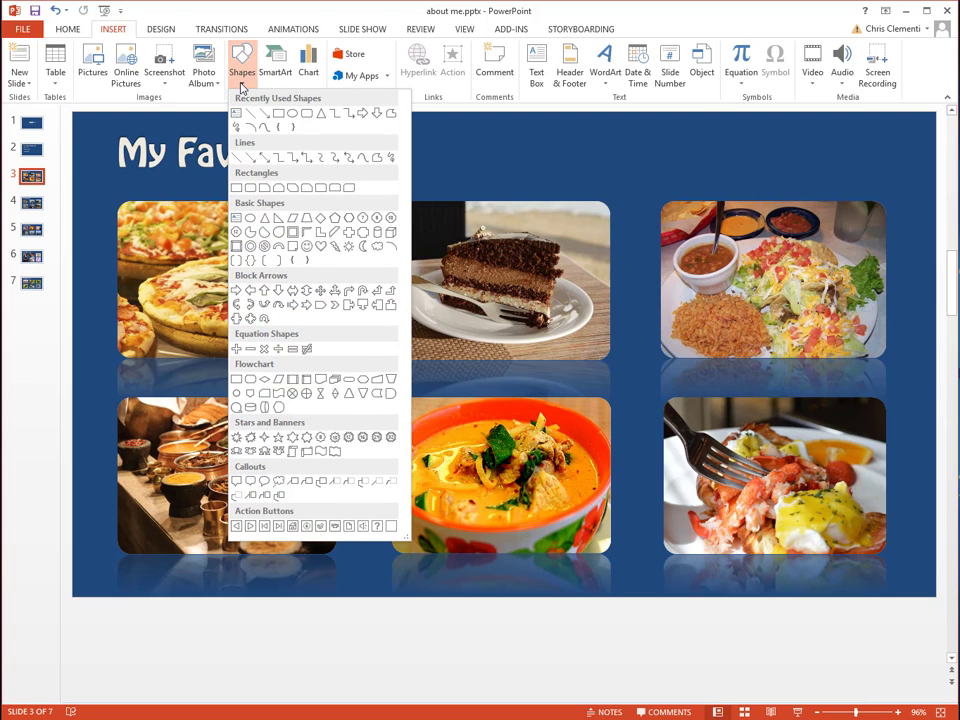
click(307, 452)
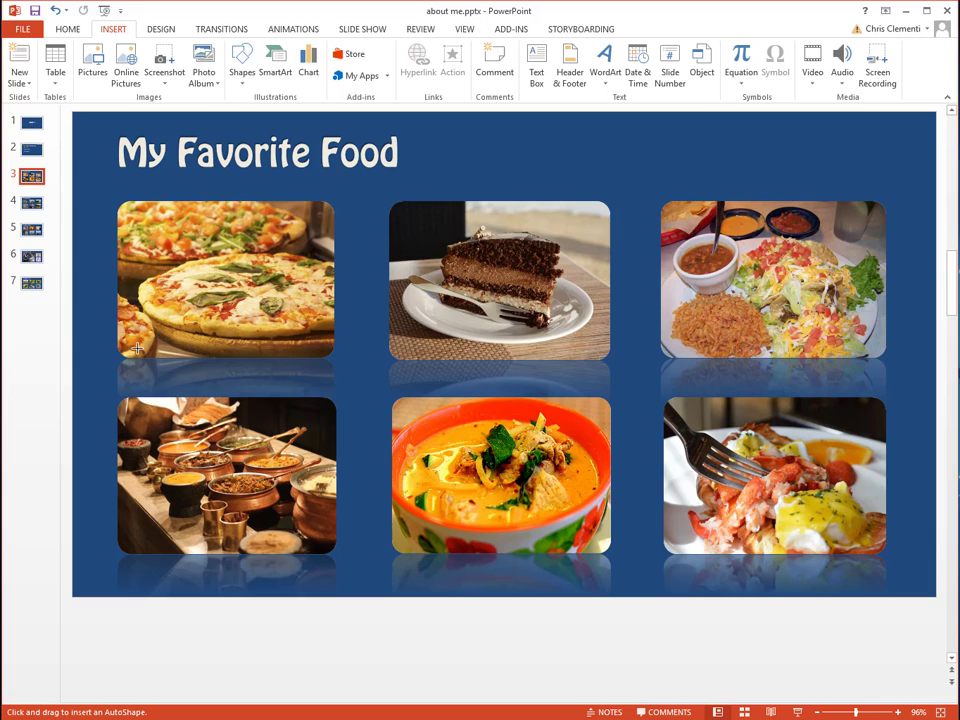
mouse_move(146, 335)
mouse_down()
mouse_move(165, 371)
mouse_move(300, 375)
mouse_up()
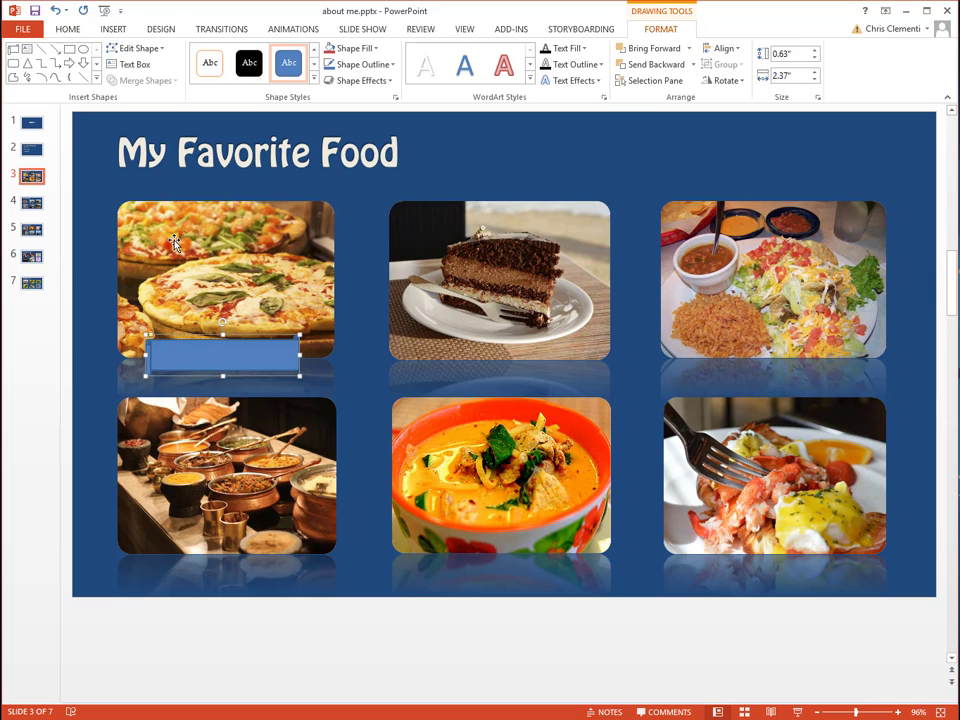
Step: Add the text "Italian Food" inside the scroll banner on the pizza picture
right_click(242, 357)
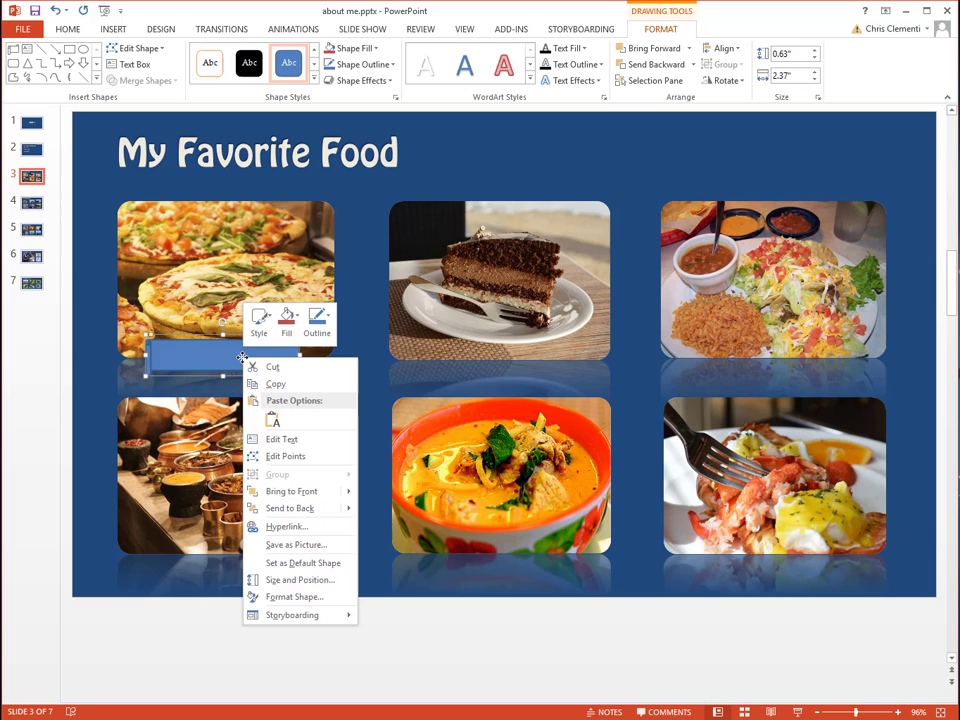
click(300, 440)
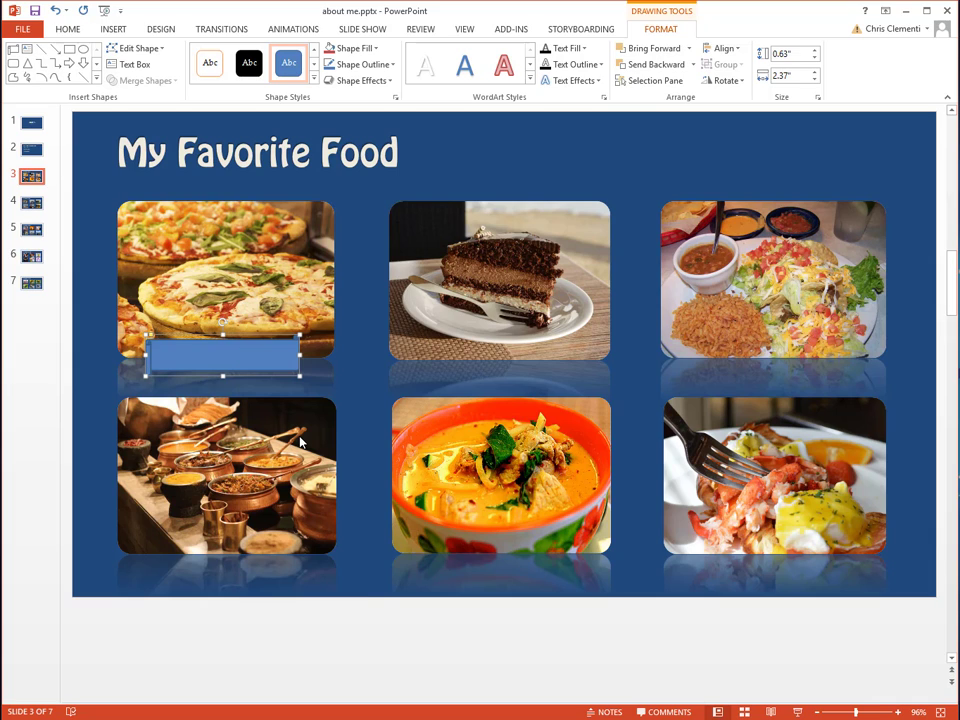
text(Italian Food)
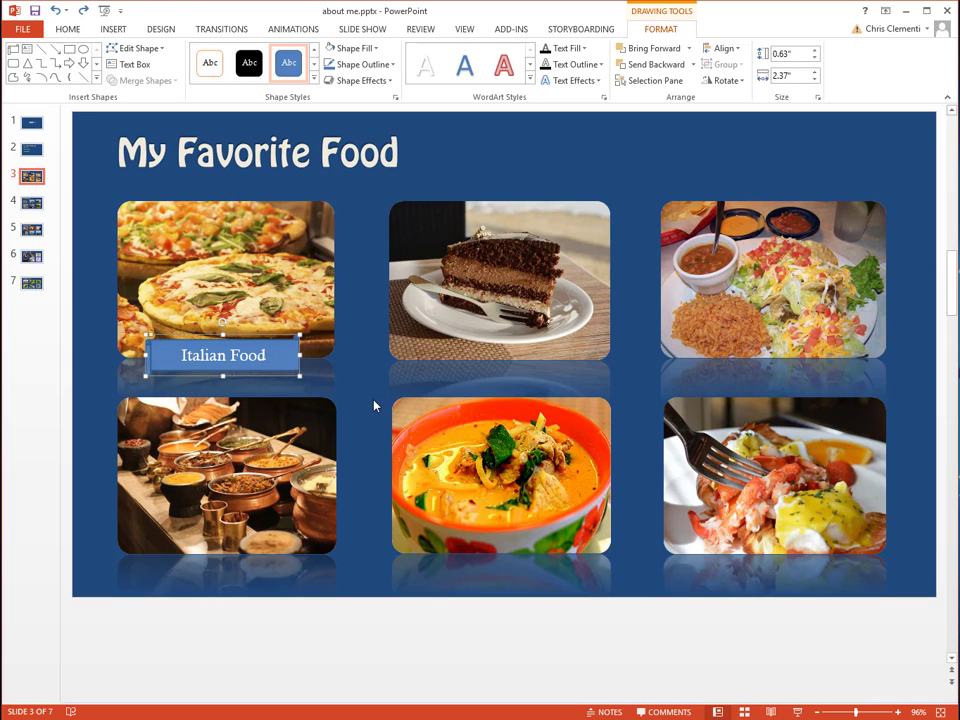
Step: Fill the Italian Food banner with white and colour its text dark blue
click(342, 50)
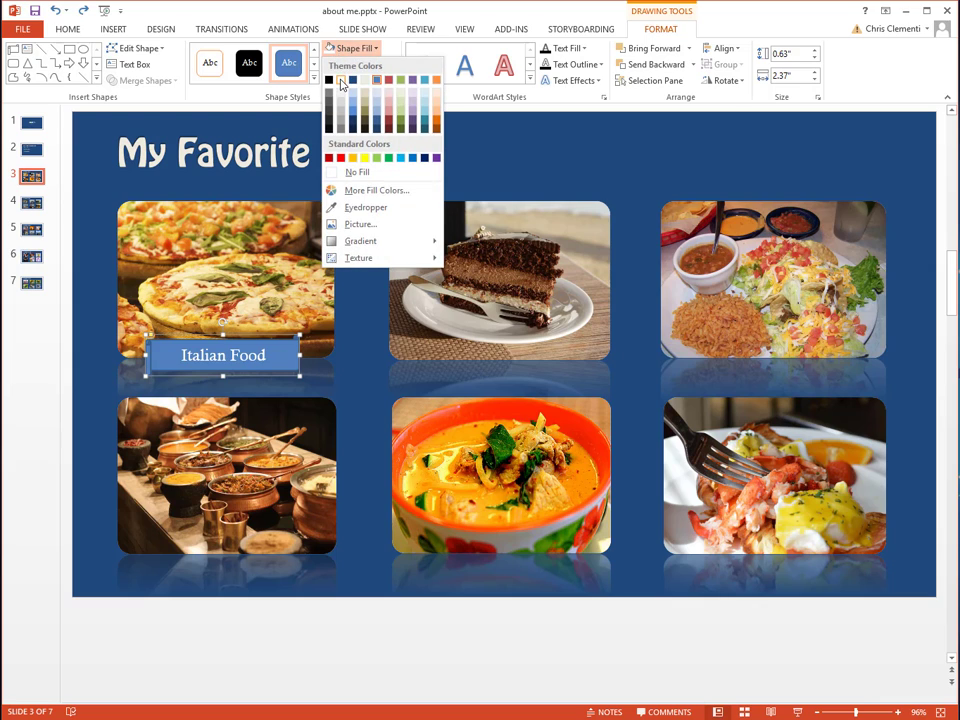
click(341, 80)
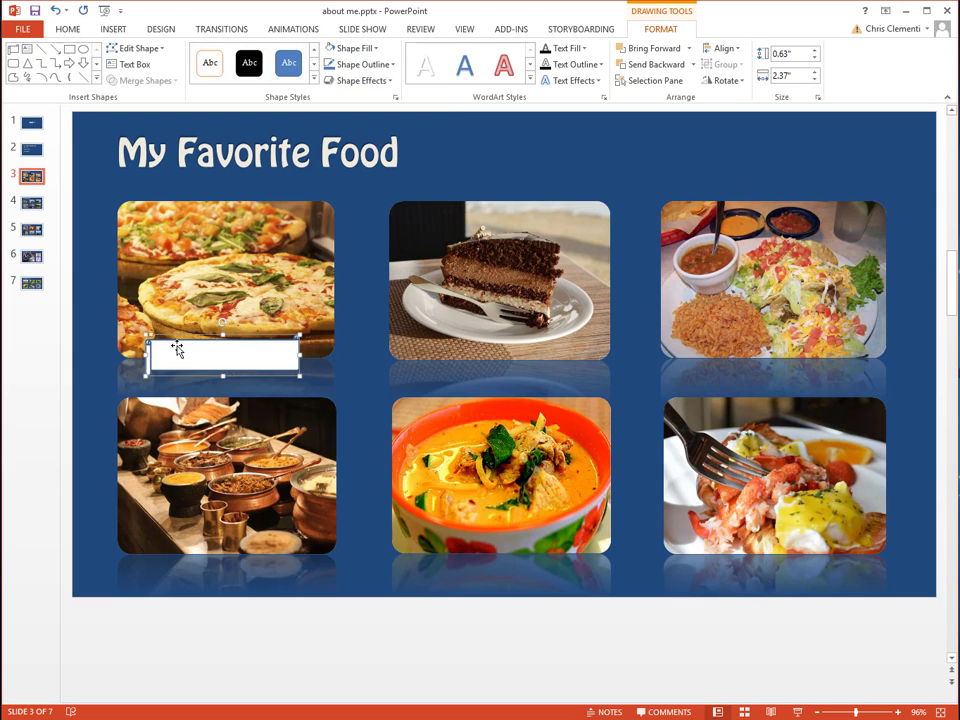
double_click(222, 352)
click(370, 340)
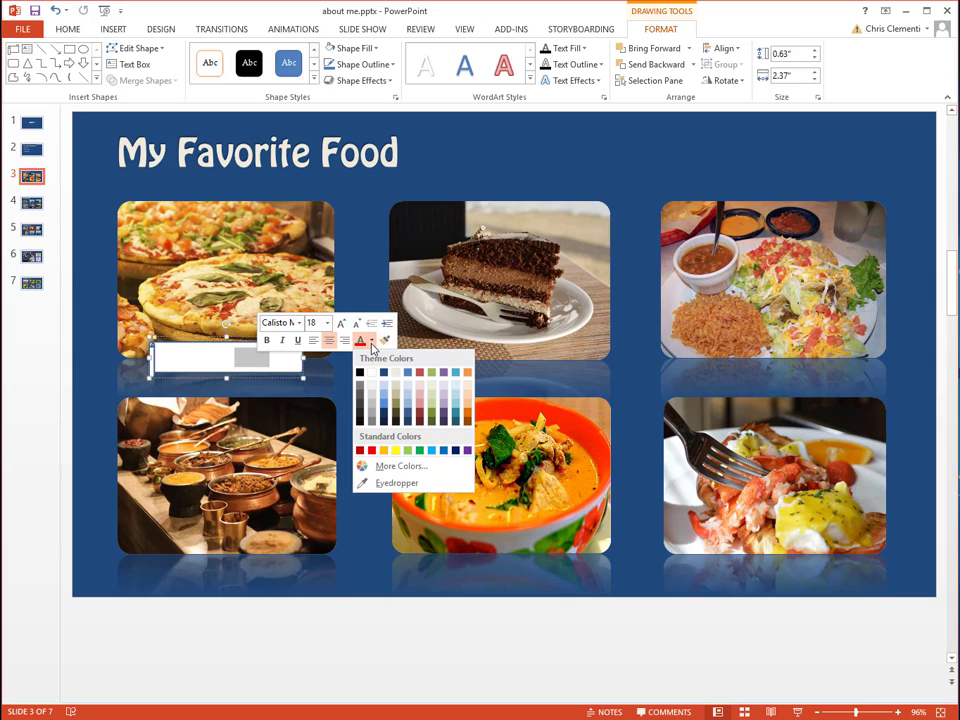
click(385, 376)
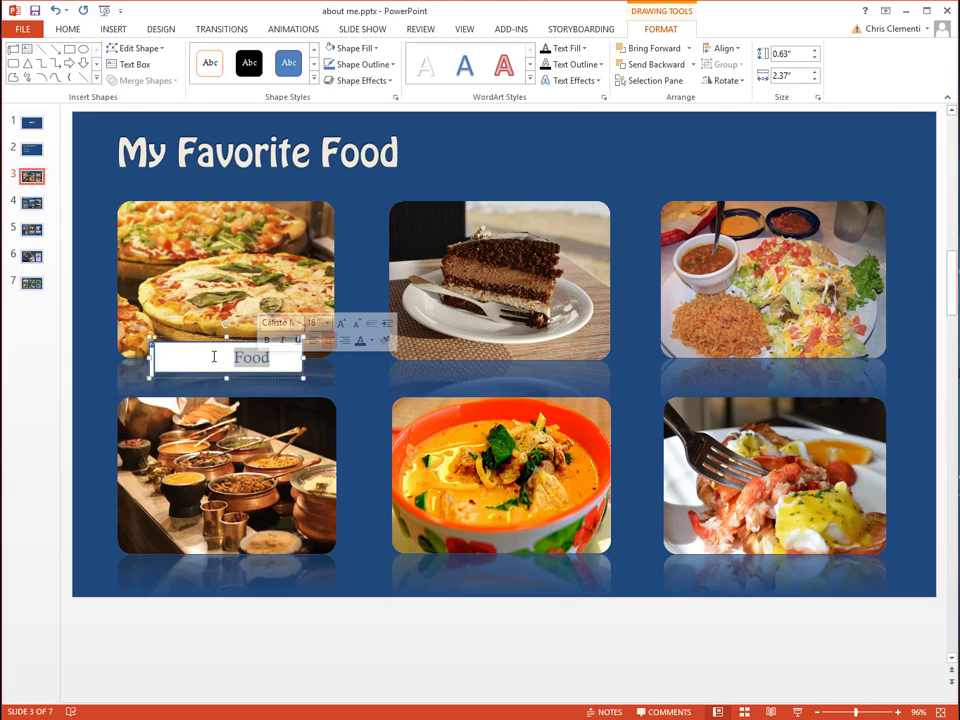
click(243, 357)
text(Italian)
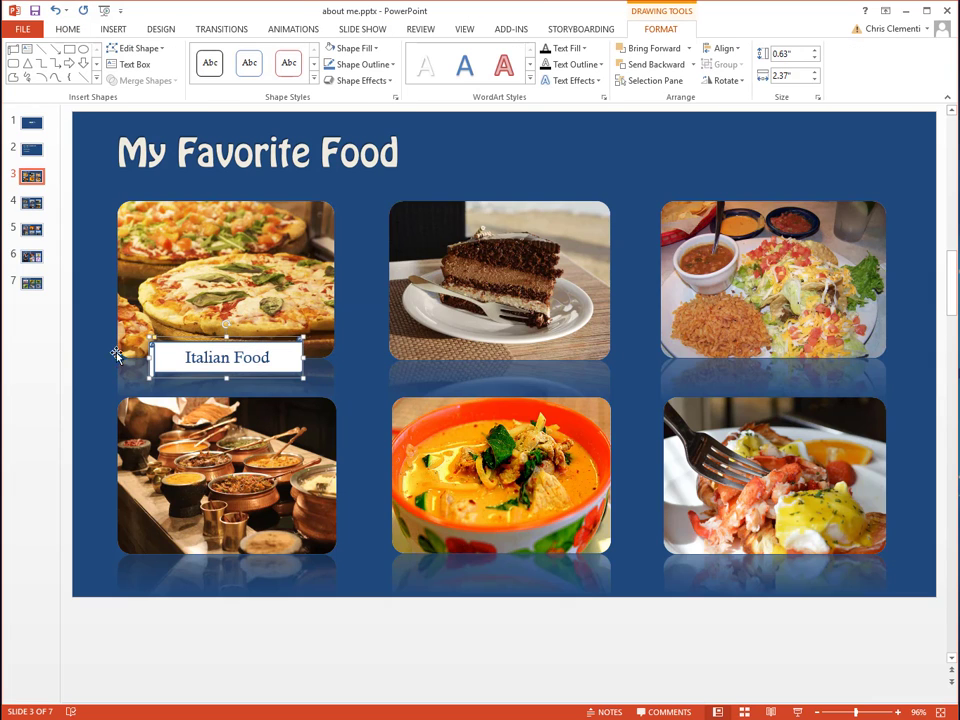
Step: Set the Italian Food banner's outline weight to ¼ pt
click(365, 67)
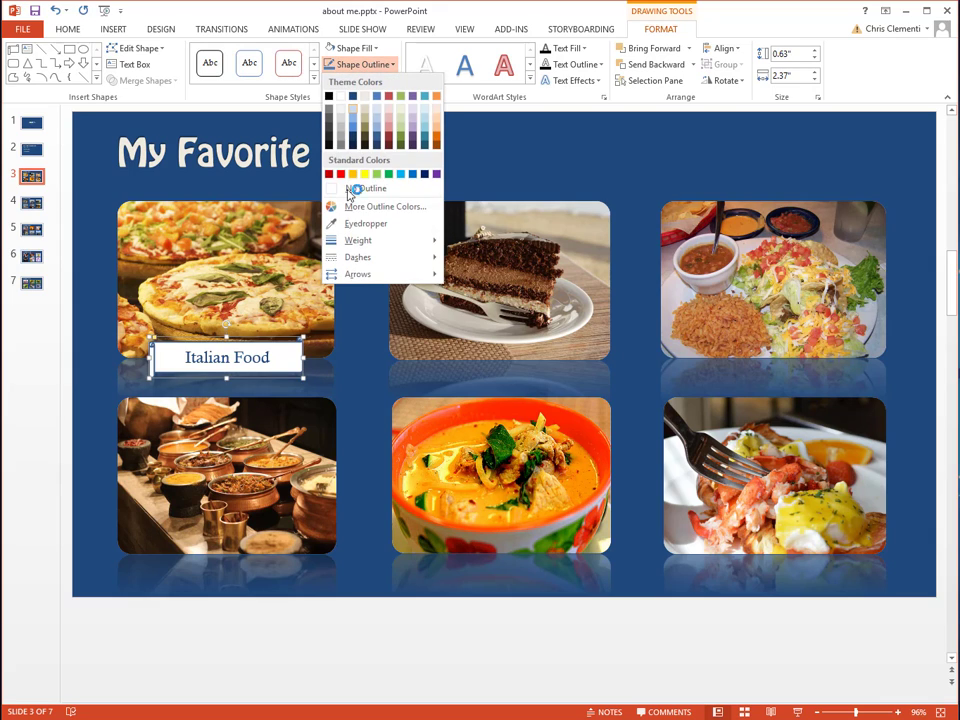
mouse_move(356, 240)
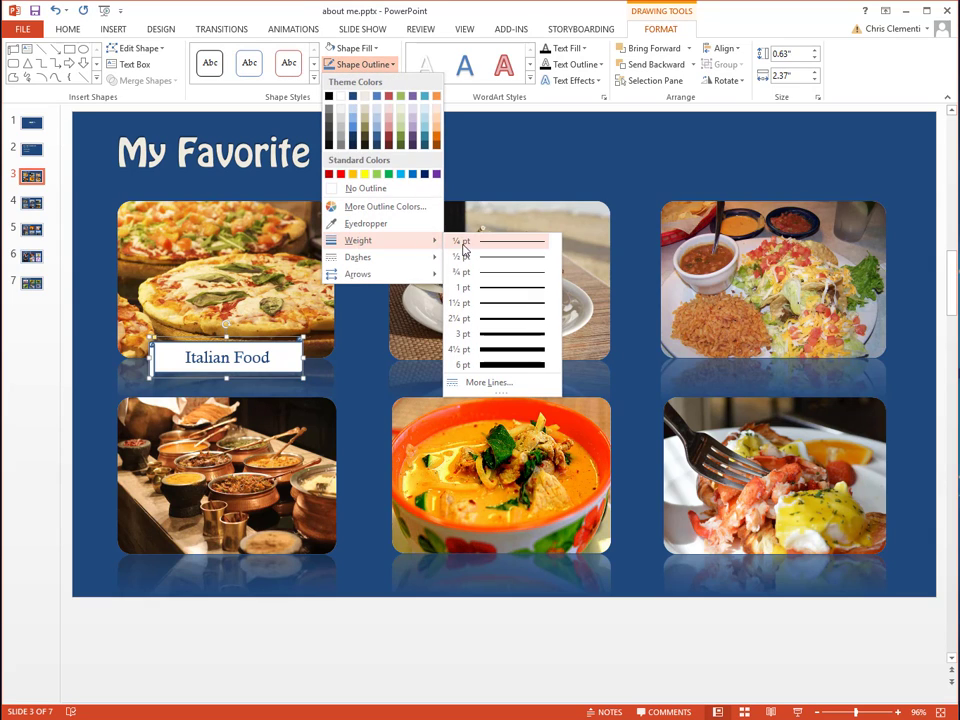
click(321, 413)
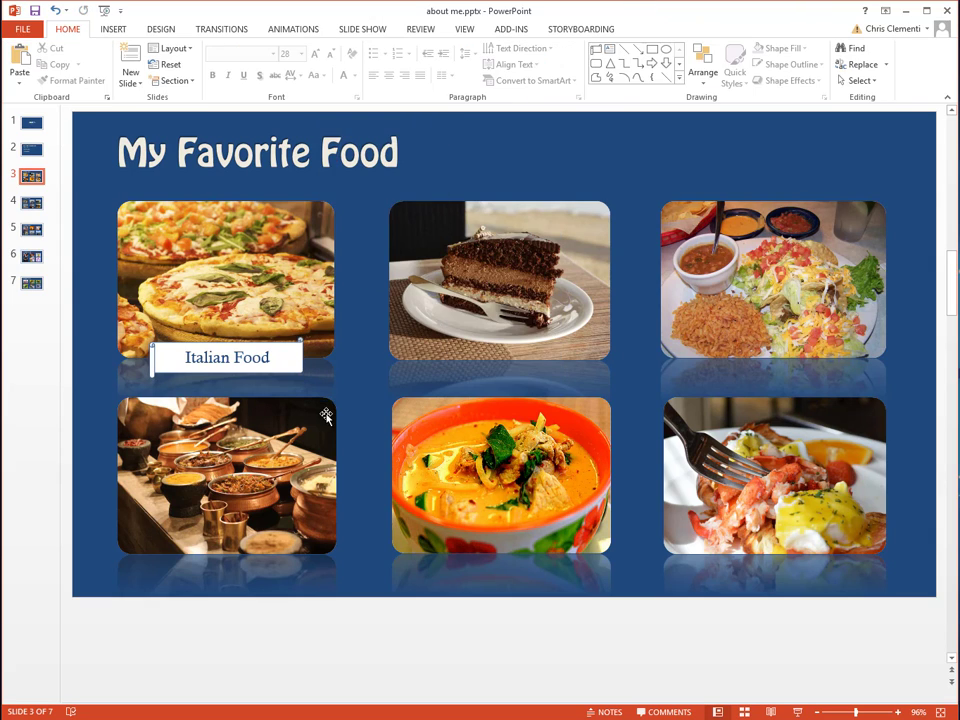
Step: Make four copies of the Italian Food banner on the slide
click(288, 365)
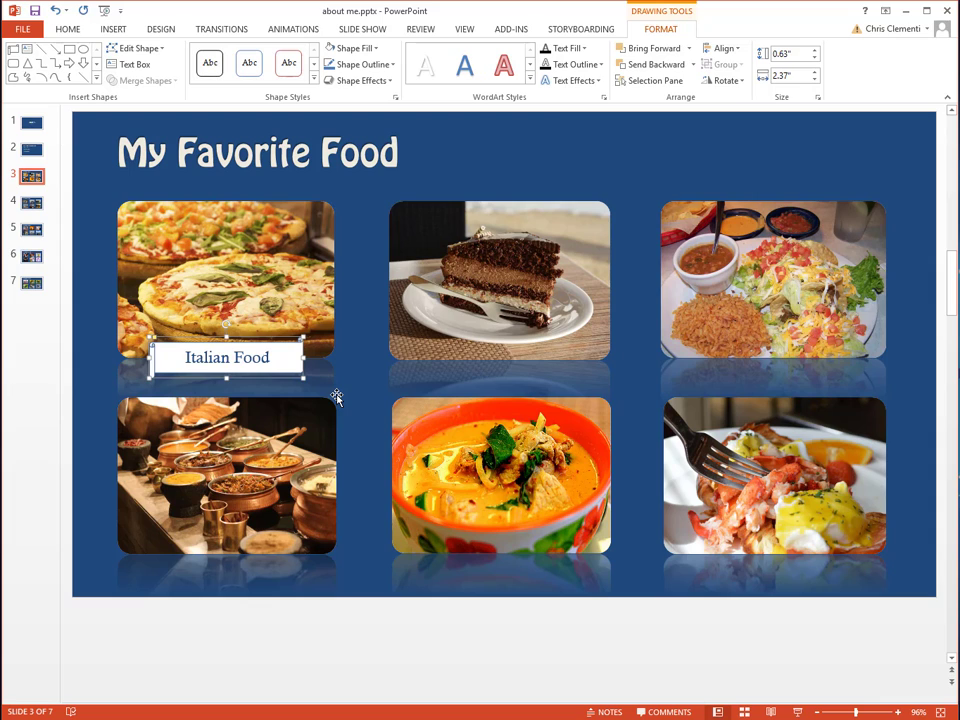
key(ctrl+v)
key(ctrl+v)
key(ctrl+v)
key(ctrl+v)
key(ctrl+v)
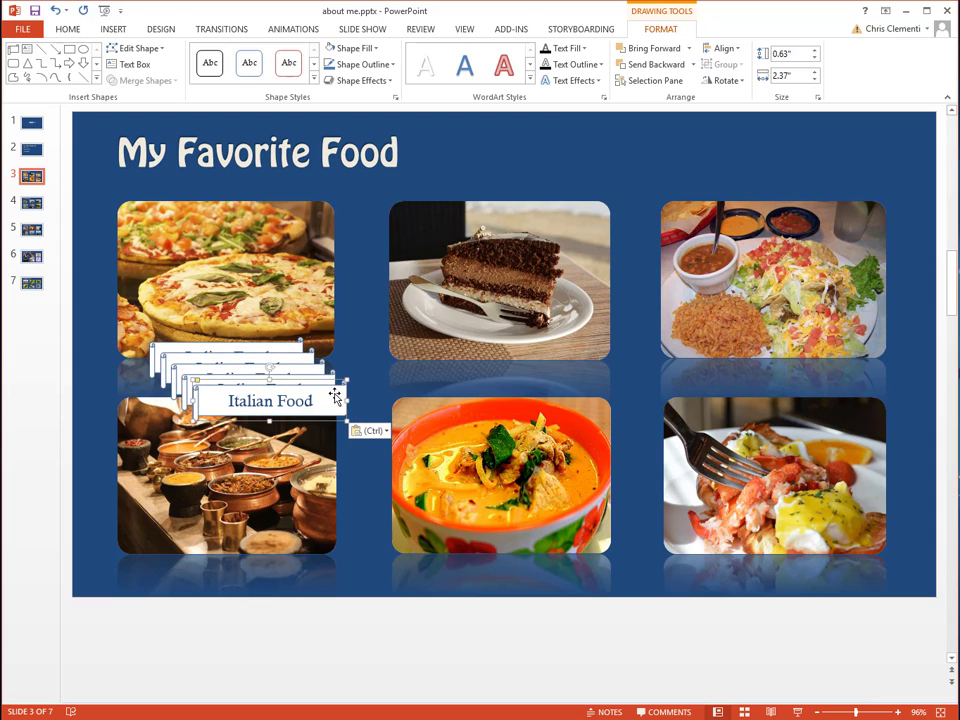
Step: Spread the banners over the lower edges of the other five food pictures and line up the lower row
drag(335, 397, 568, 360)
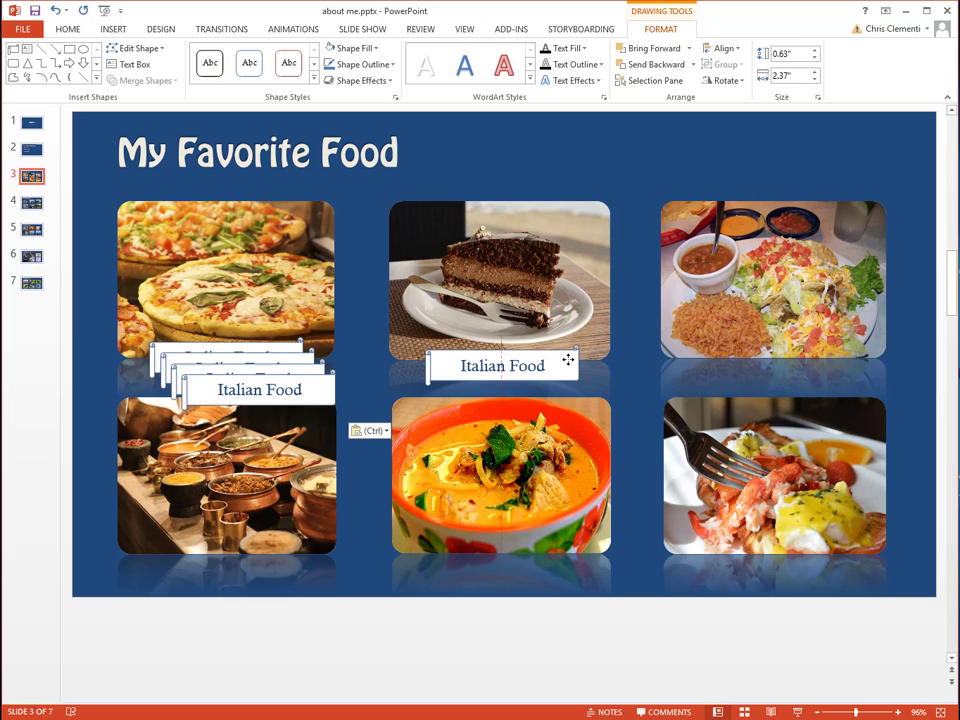
drag(333, 390, 303, 553)
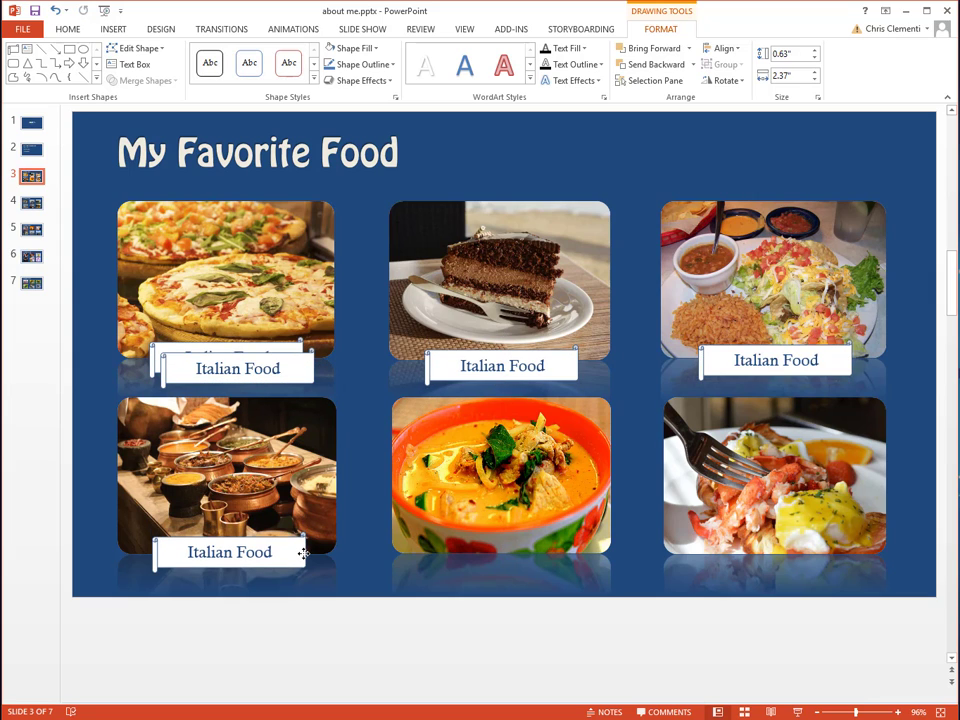
drag(285, 356, 849, 558)
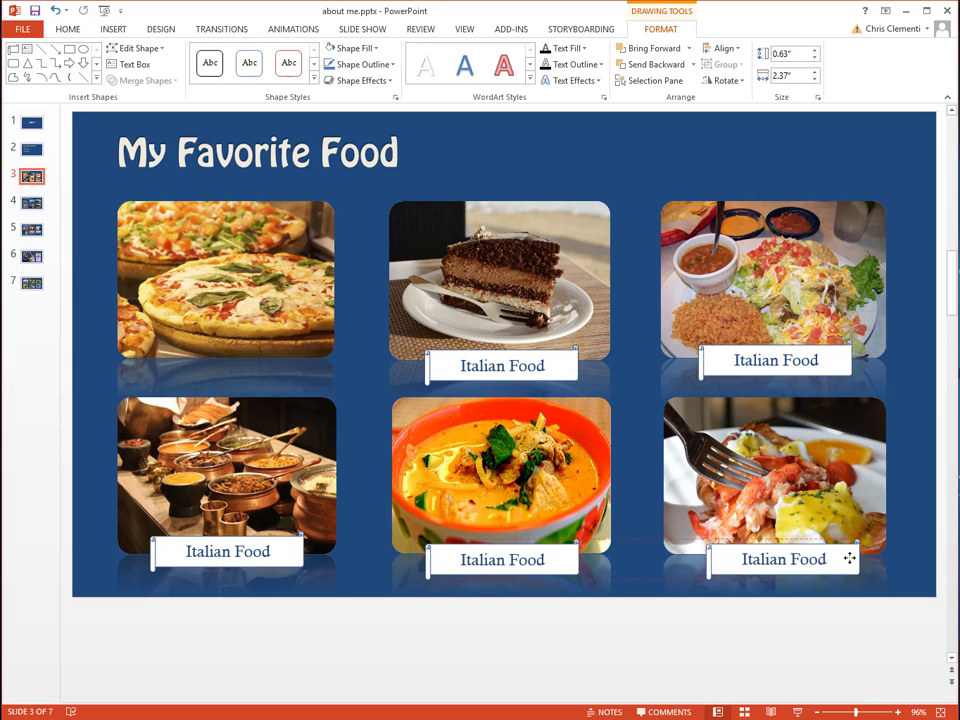
drag(300, 558, 302, 566)
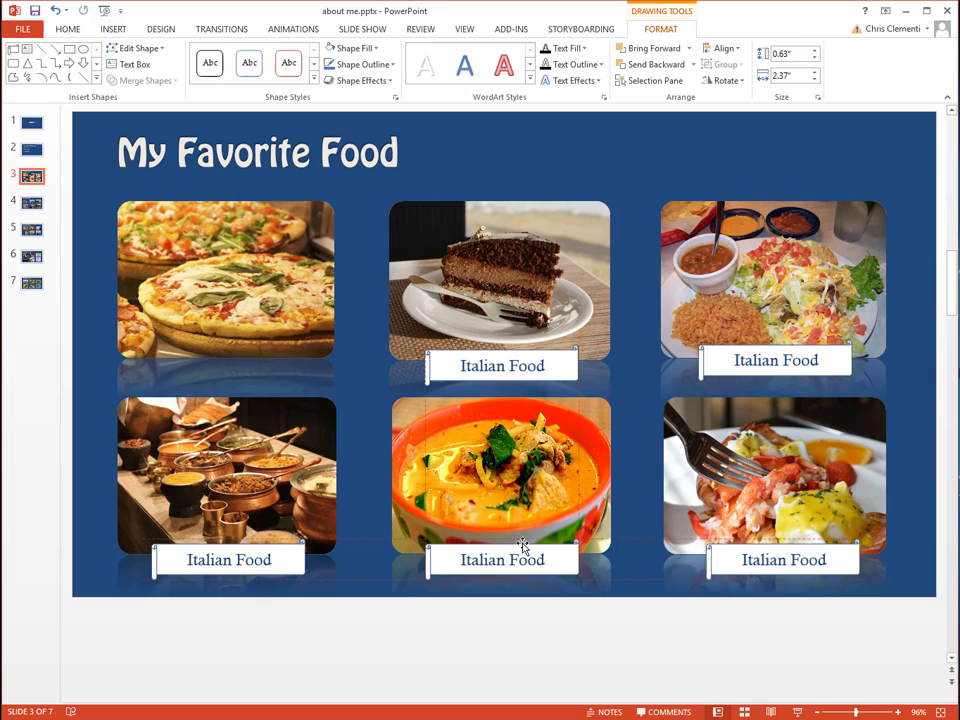
drag(522, 544, 526, 543)
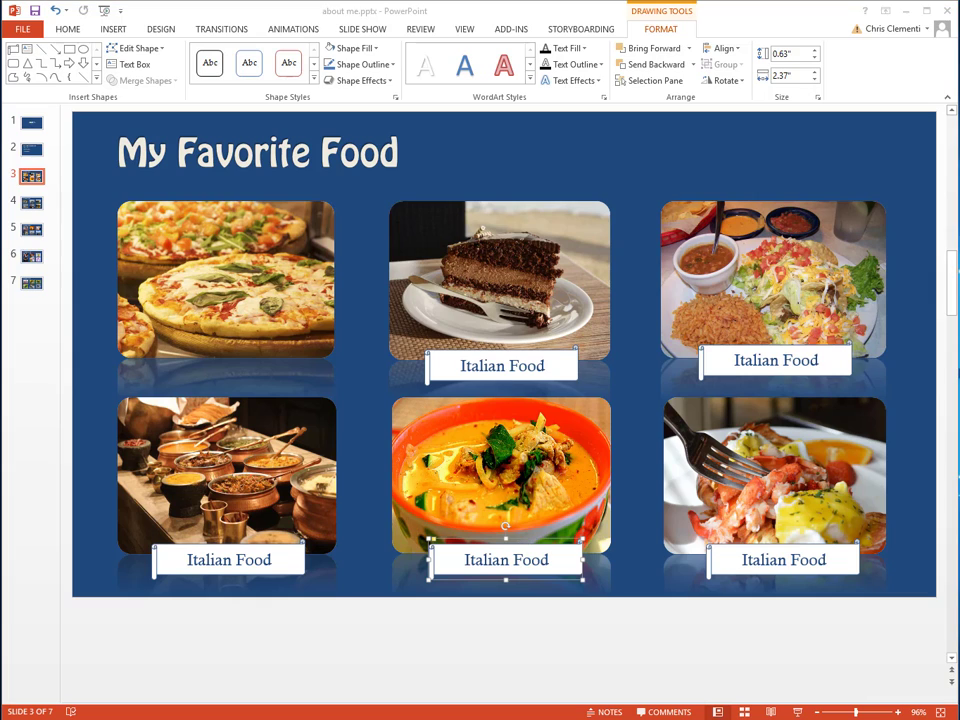
Step: Place another copy of the cake picture's banner on the pizza picture and align the cake banner with the upper row
click(440, 370)
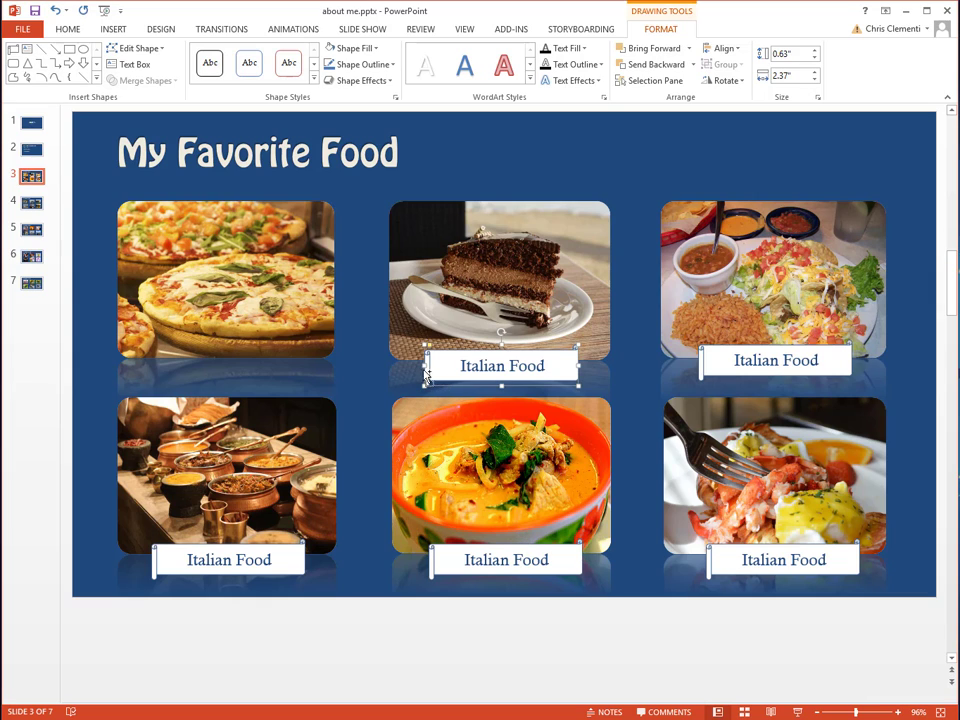
drag(502, 352, 229, 346)
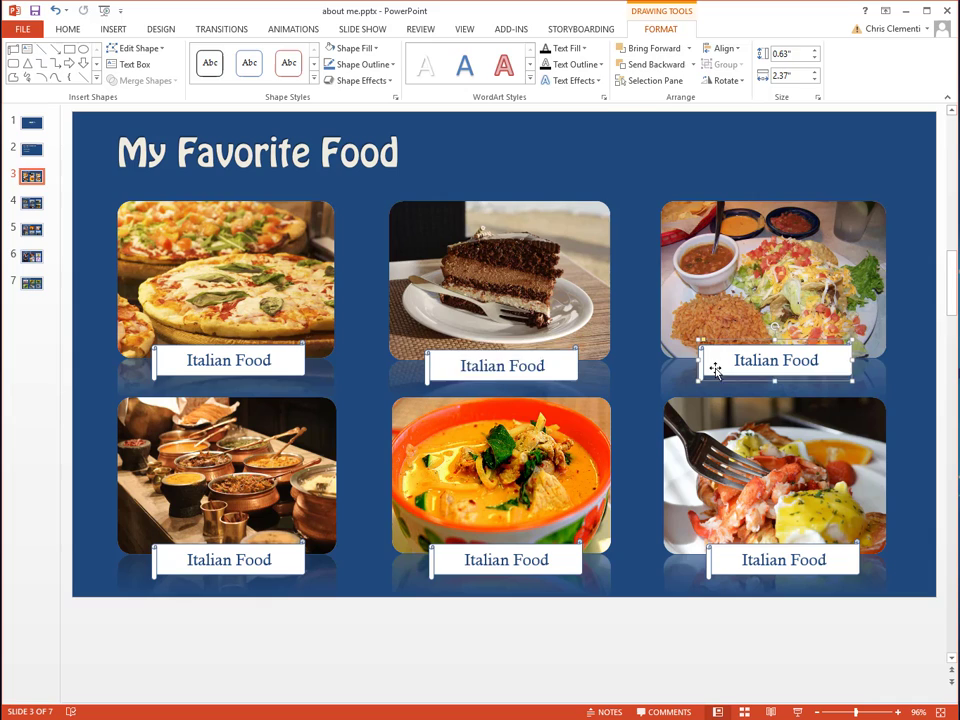
drag(496, 351, 493, 344)
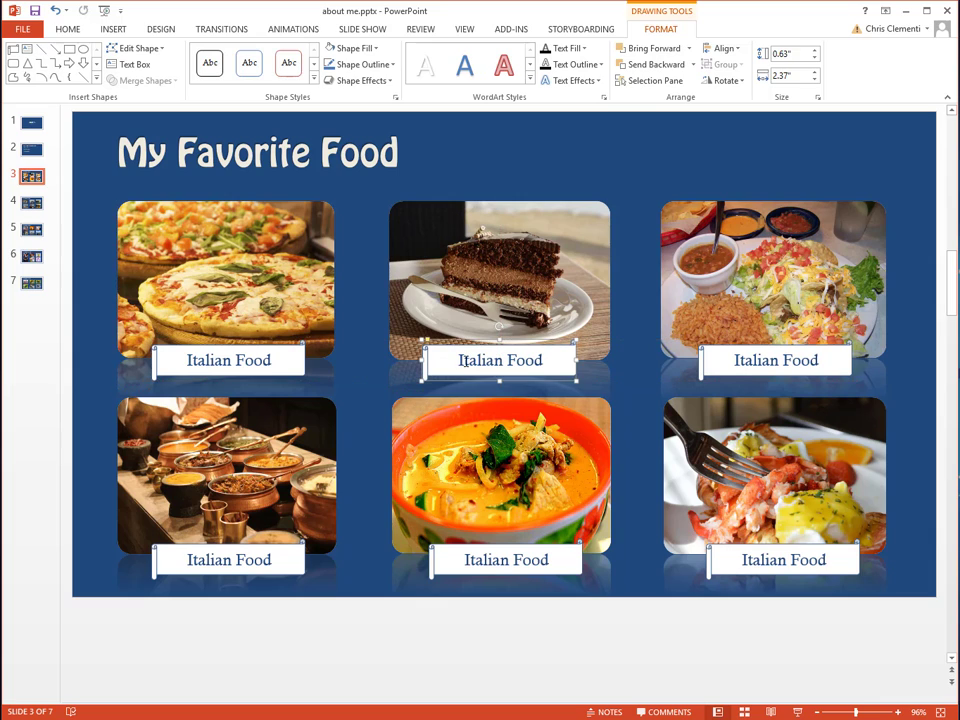
Step: Replace the cake banner's text with "Anything Chocolate", and shorten it to "Chocolate"
double_click(558, 360)
click(506, 360)
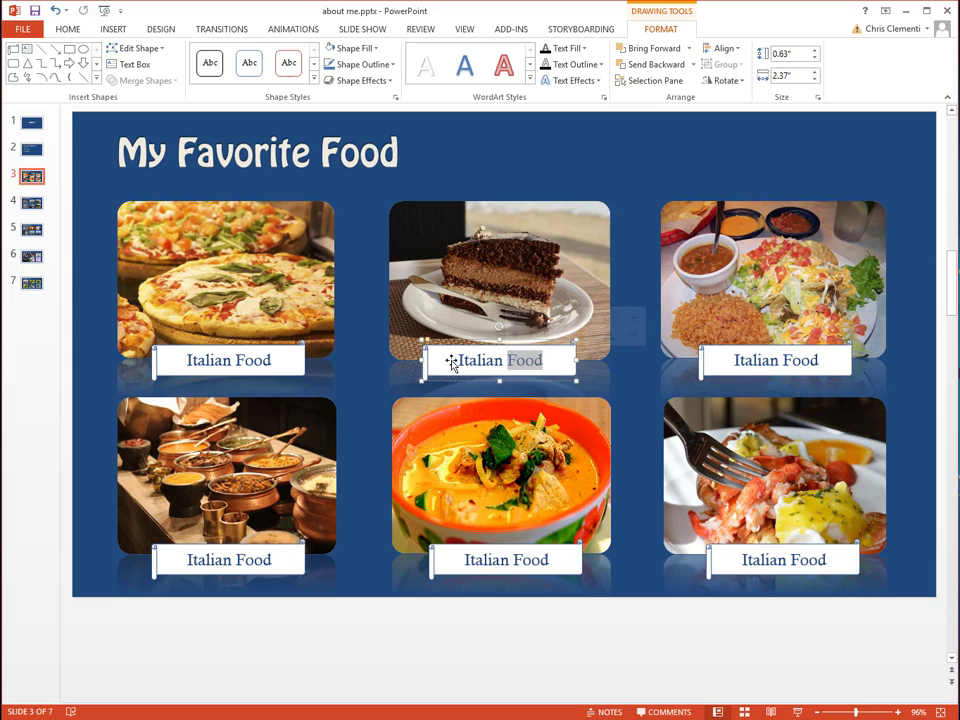
drag(459, 362, 543, 362)
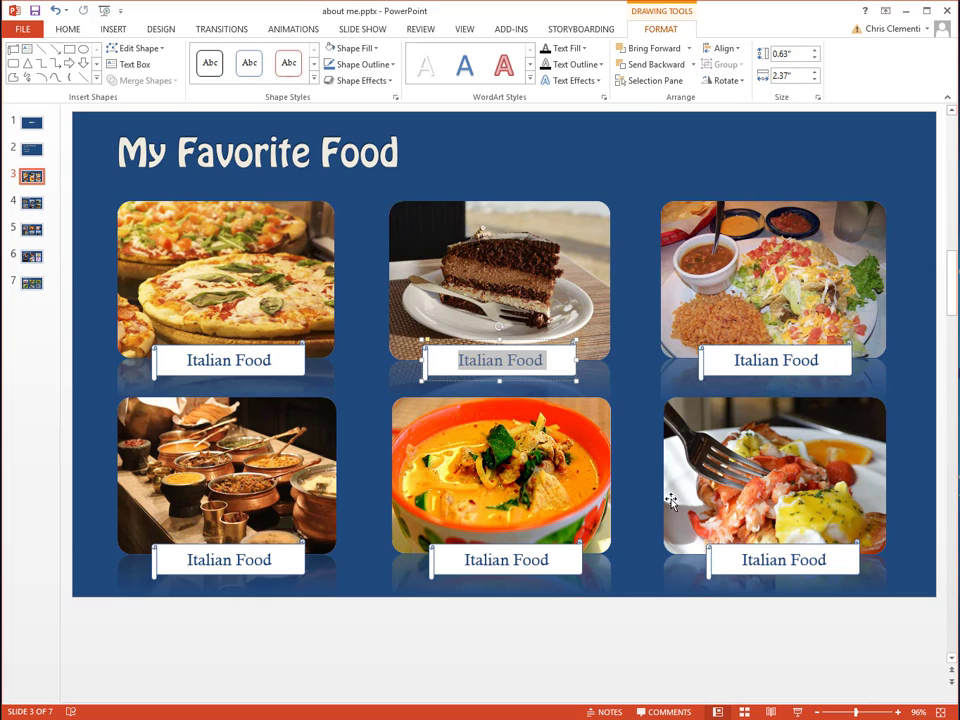
text(Anything Chocolate)
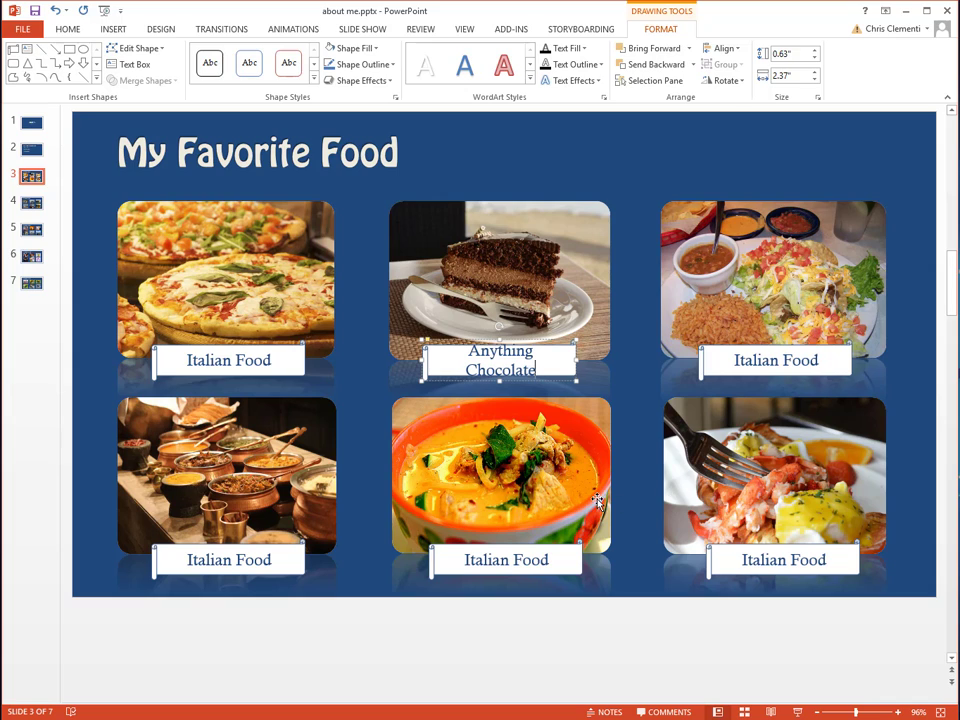
key(Up)
shift+click(434, 355)
key(BackSpace)
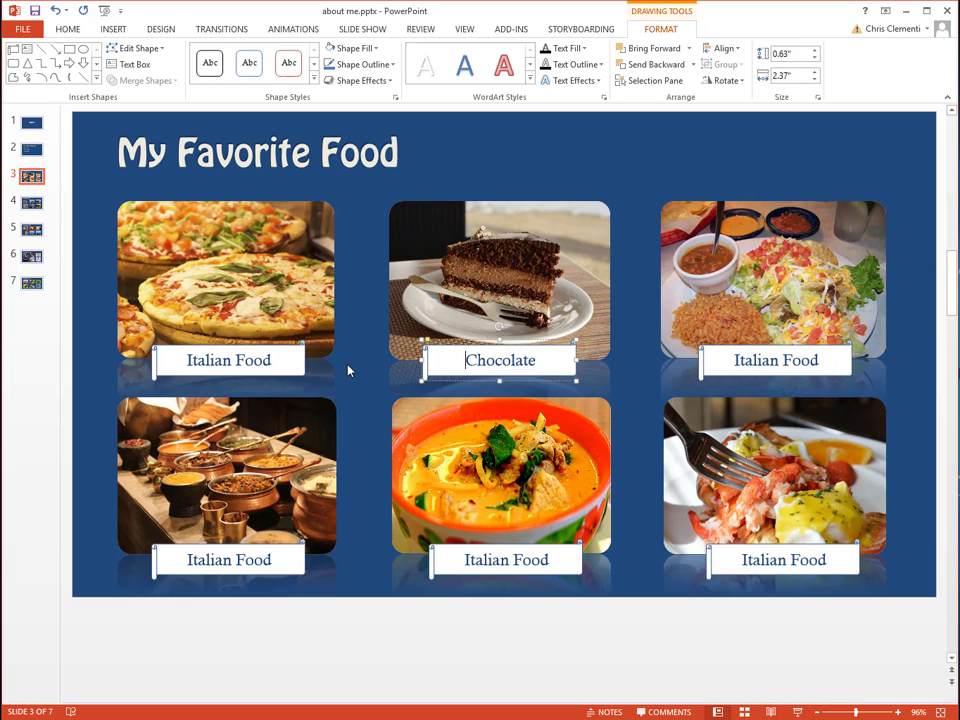
Step: Relabel the remaining copied banners as "Mexican Food", "Indian Food", "Thai Food" and "Lobster" to match their pictures
double_click(758, 360)
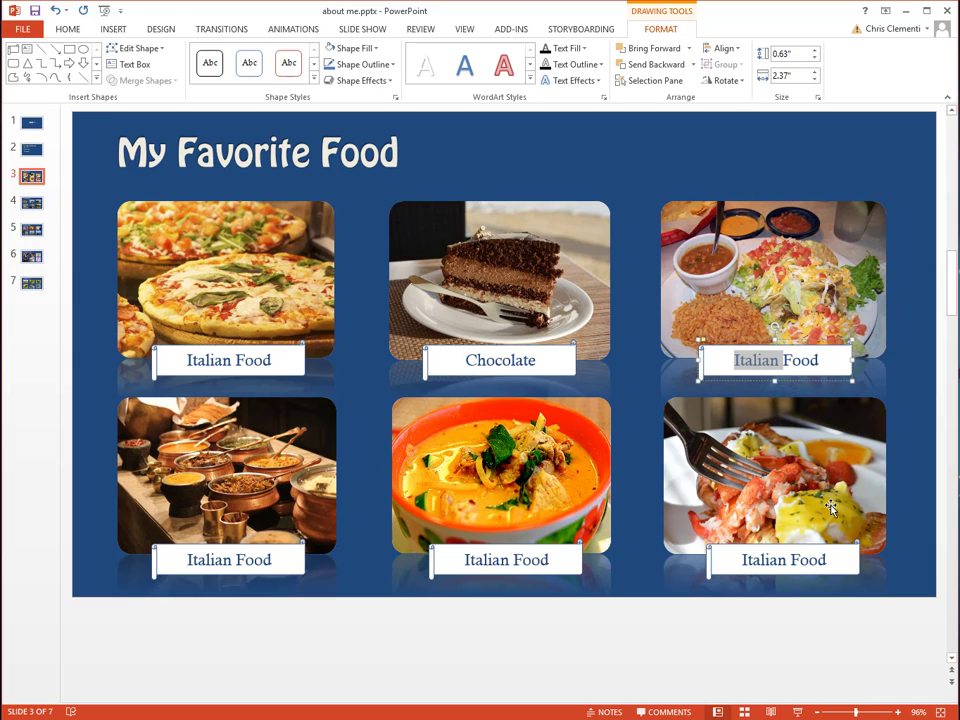
text(Mexican)
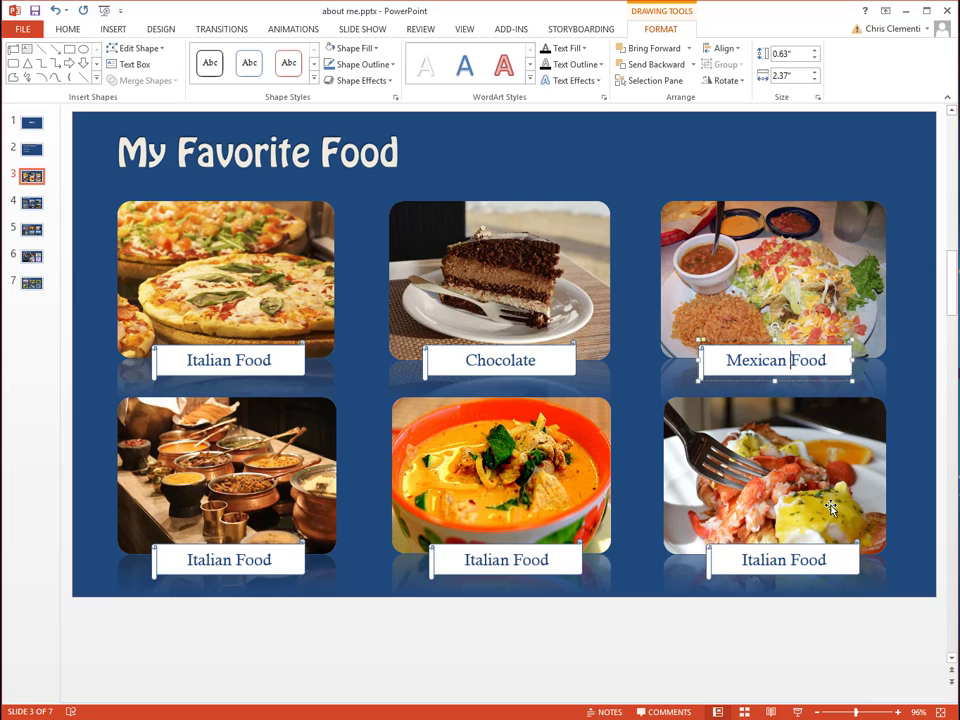
double_click(205, 560)
text(Indian)
double_click(488, 560)
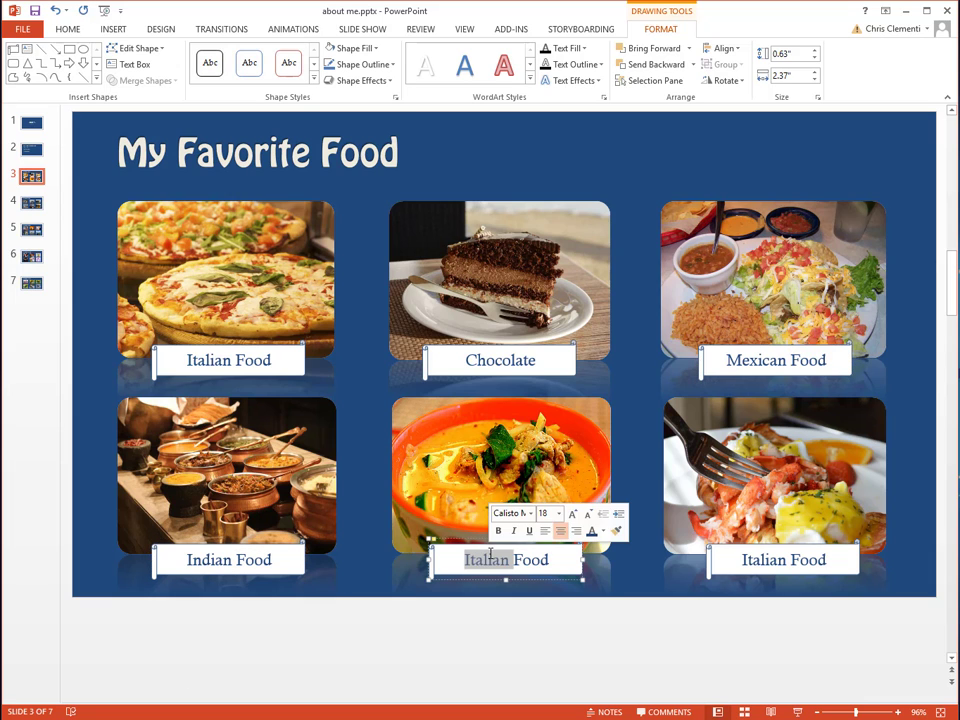
text(Thai)
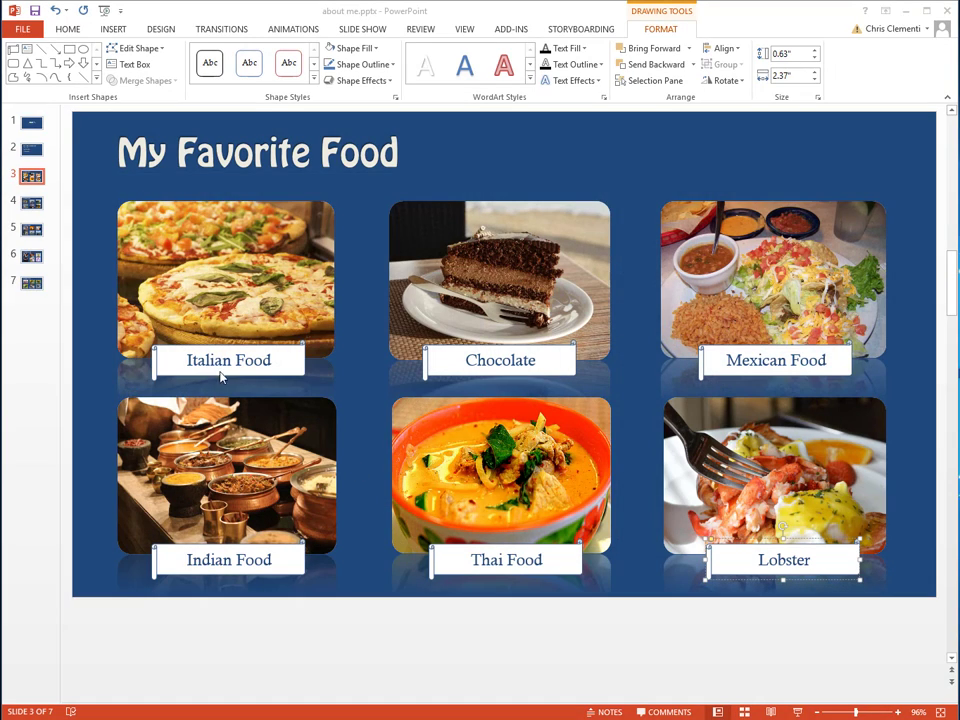
Step: Fill all six food banners on the My Favorite Food slide with black
click(236, 358)
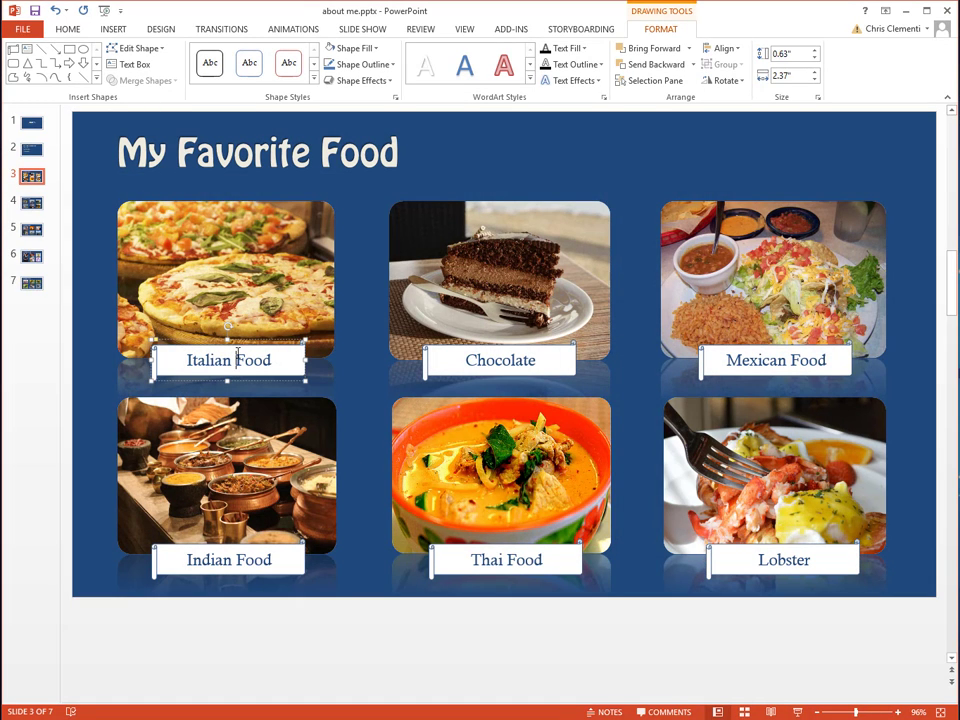
shift+click(454, 378)
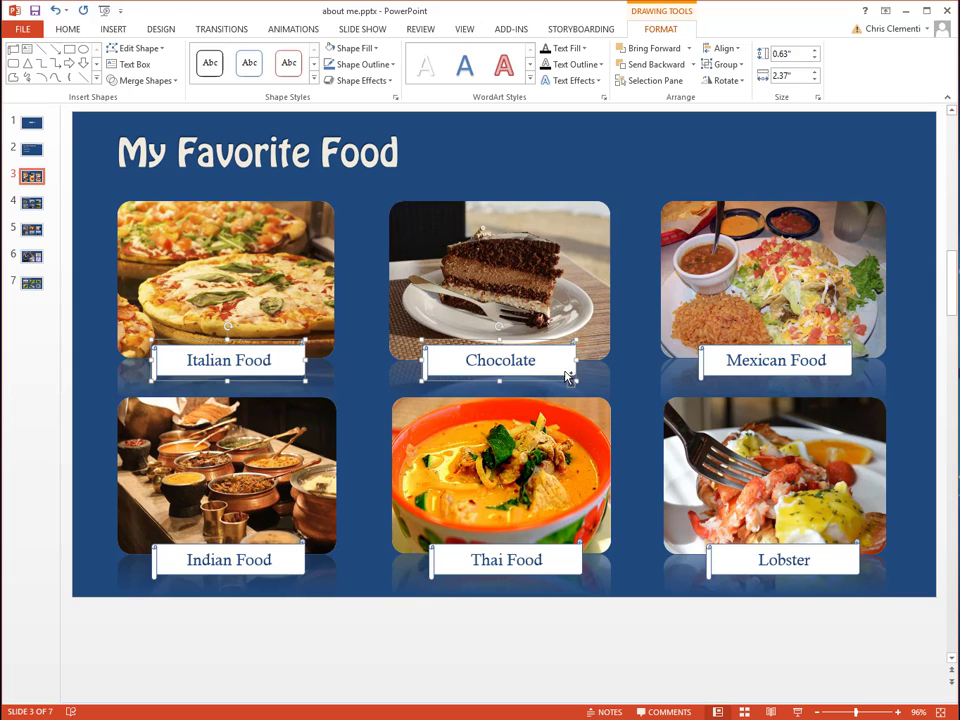
shift+click(770, 378)
shift+click(775, 556)
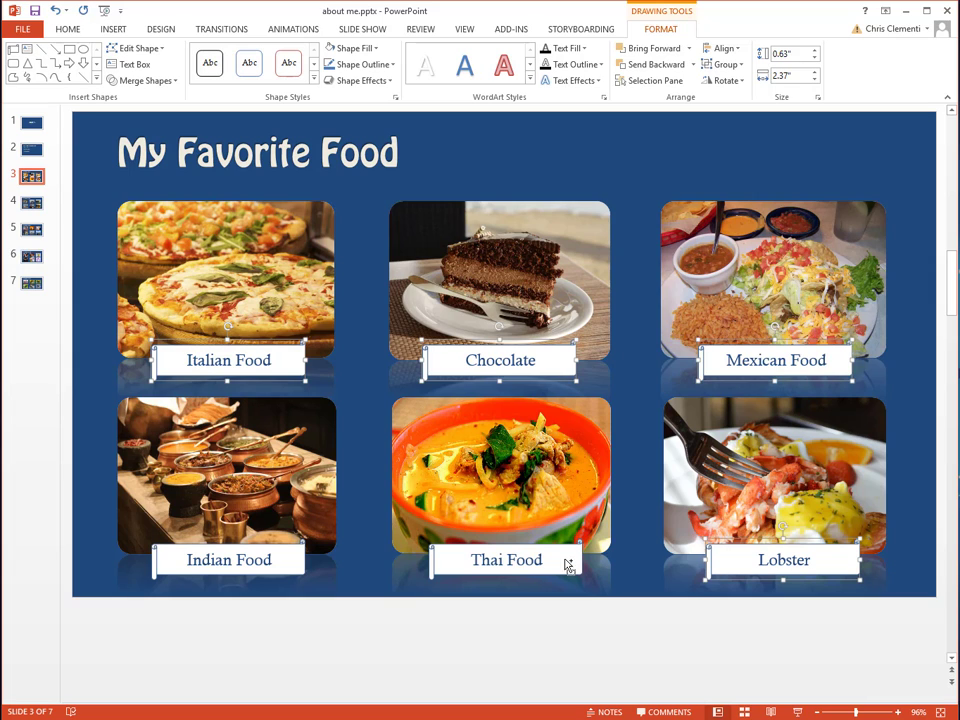
shift+click(566, 566)
shift+click(290, 568)
click(350, 48)
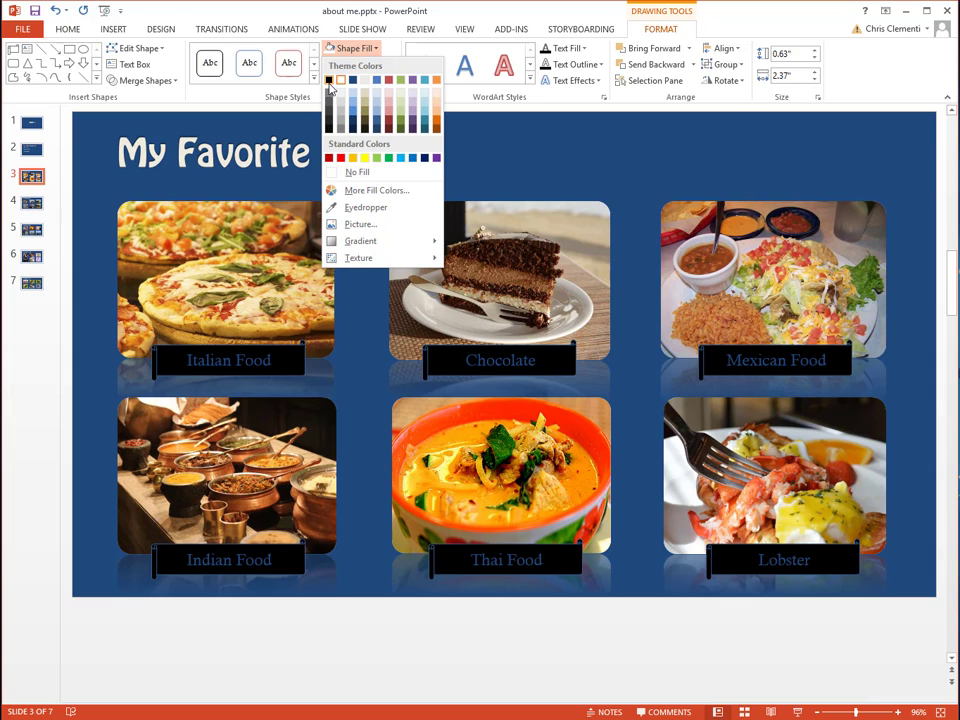
click(329, 79)
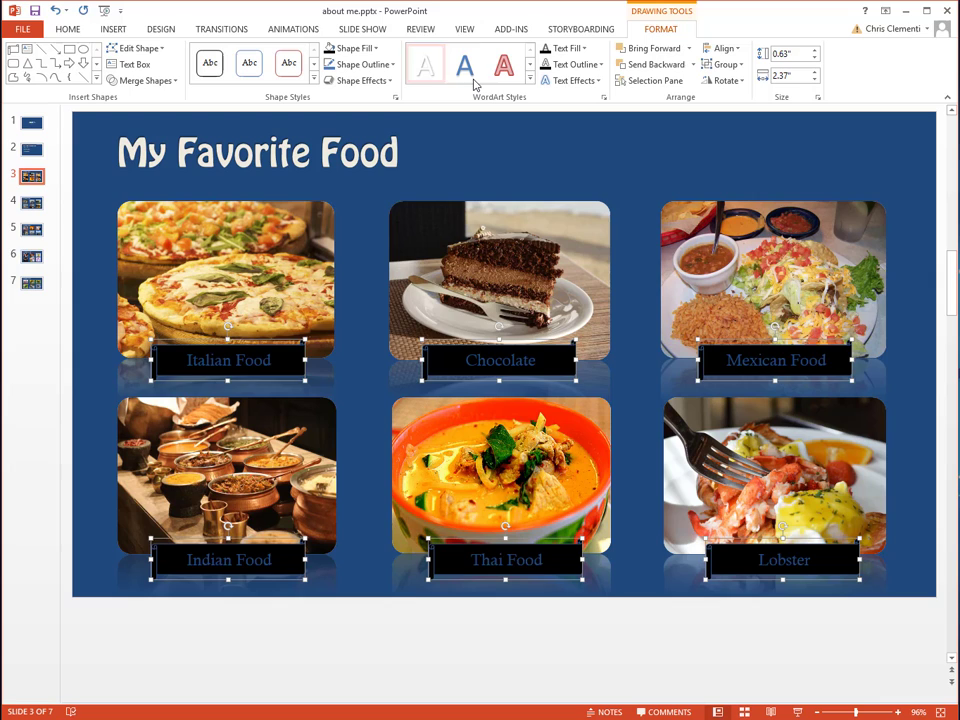
Step: Set the text of the six food banners to white and give the banners a white outline
click(586, 48)
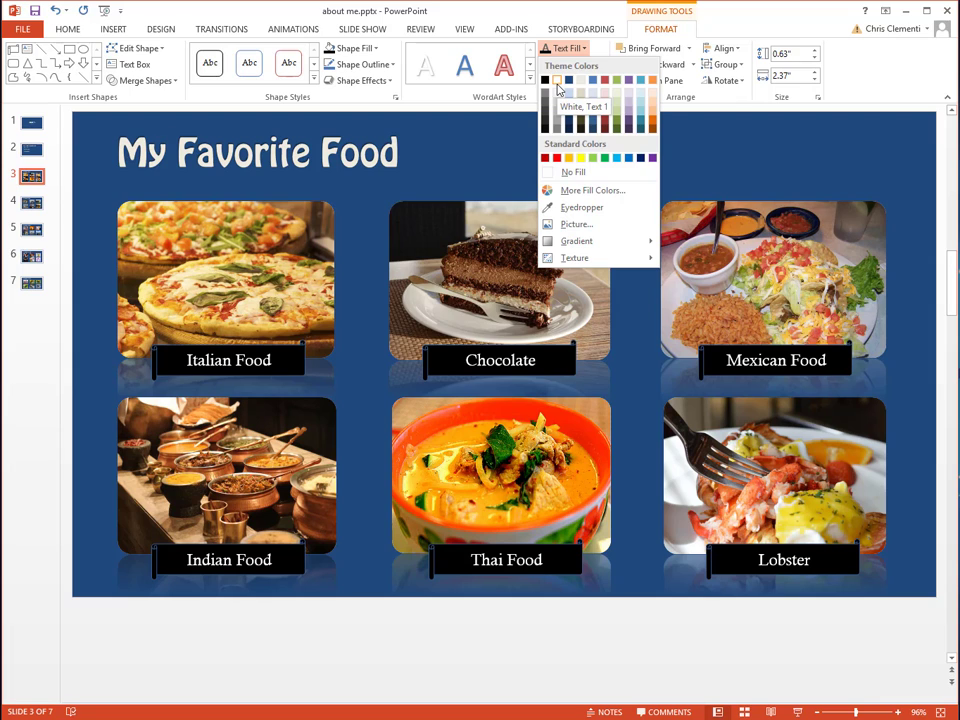
click(557, 90)
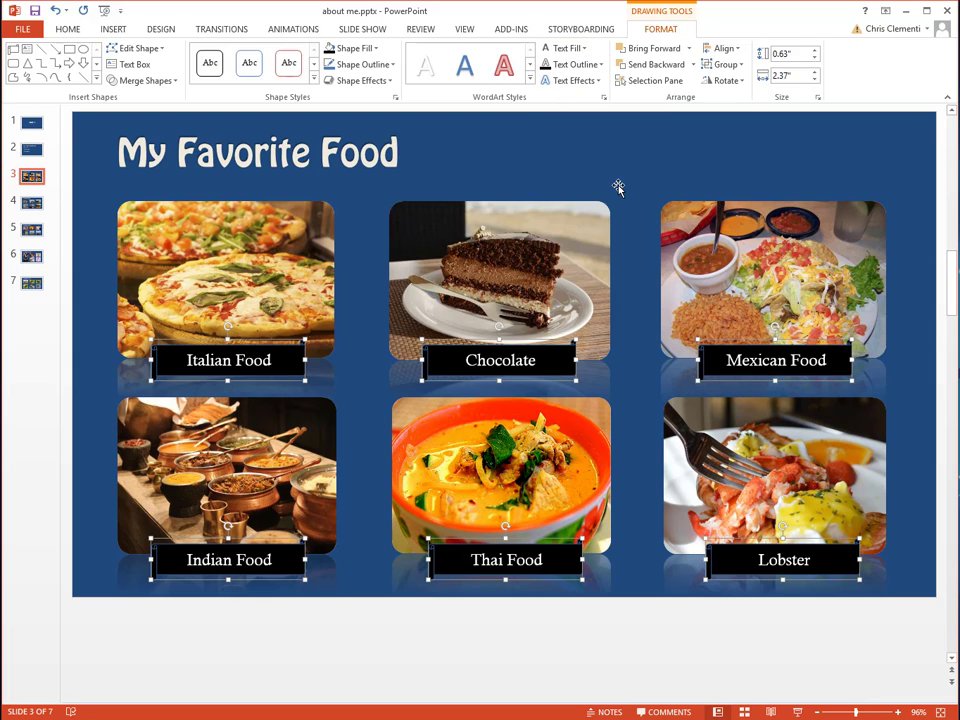
click(395, 65)
click(329, 96)
key(Escape)
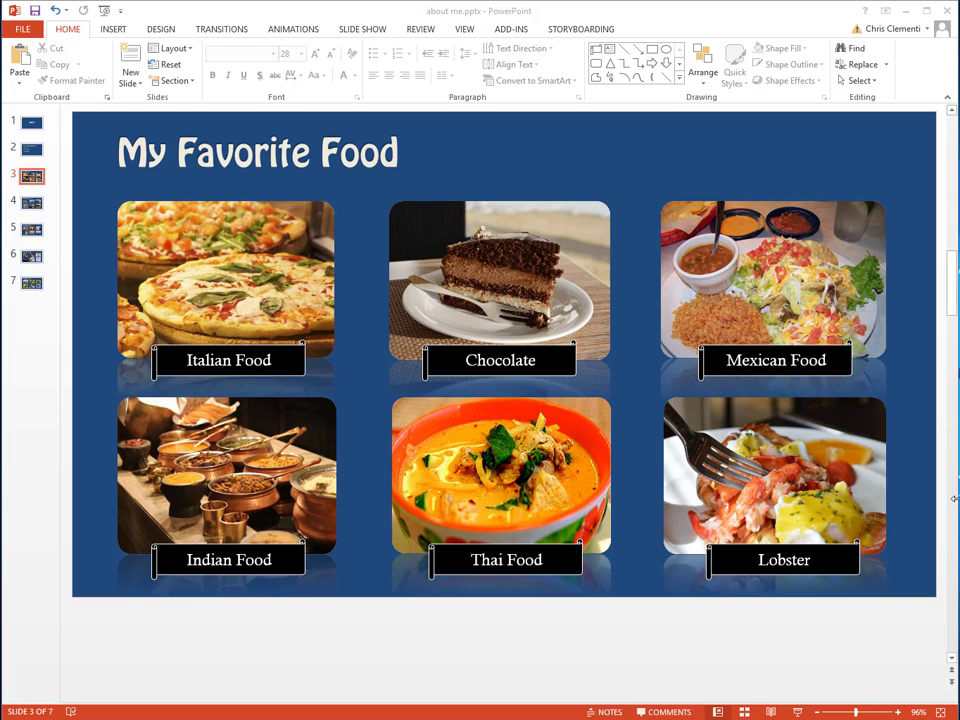
Step: Copy all six black food banners from slide 3 onto the pictures of the My Favorite Places slide
click(265, 359)
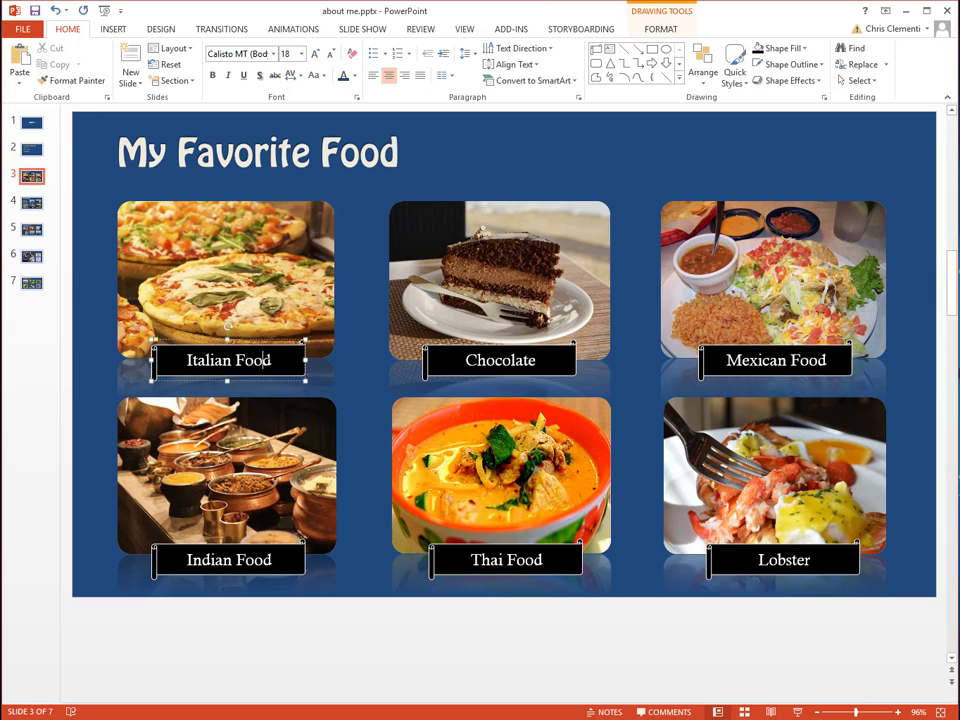
shift+click(499, 356)
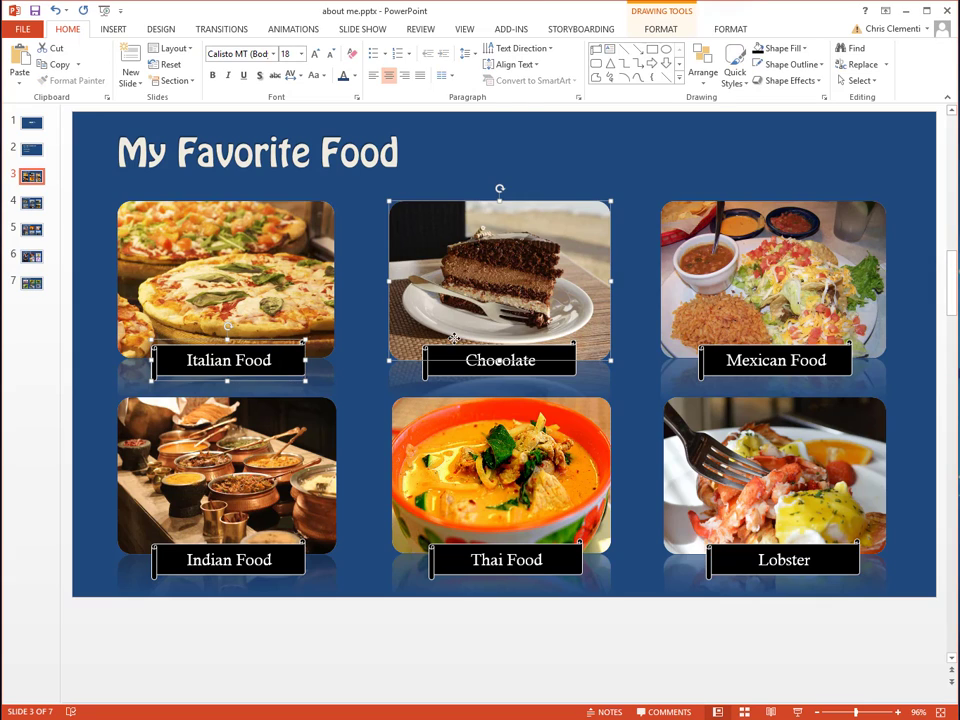
shift+click(501, 357)
shift+click(576, 345)
shift+click(777, 377)
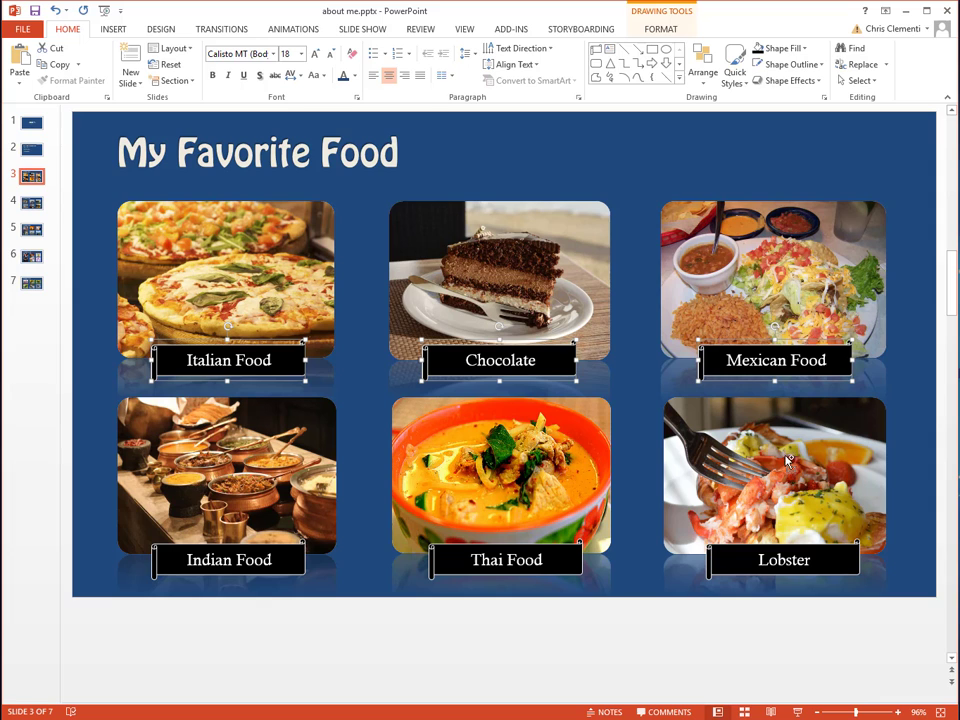
shift+click(795, 577)
shift+click(560, 577)
shift+click(290, 577)
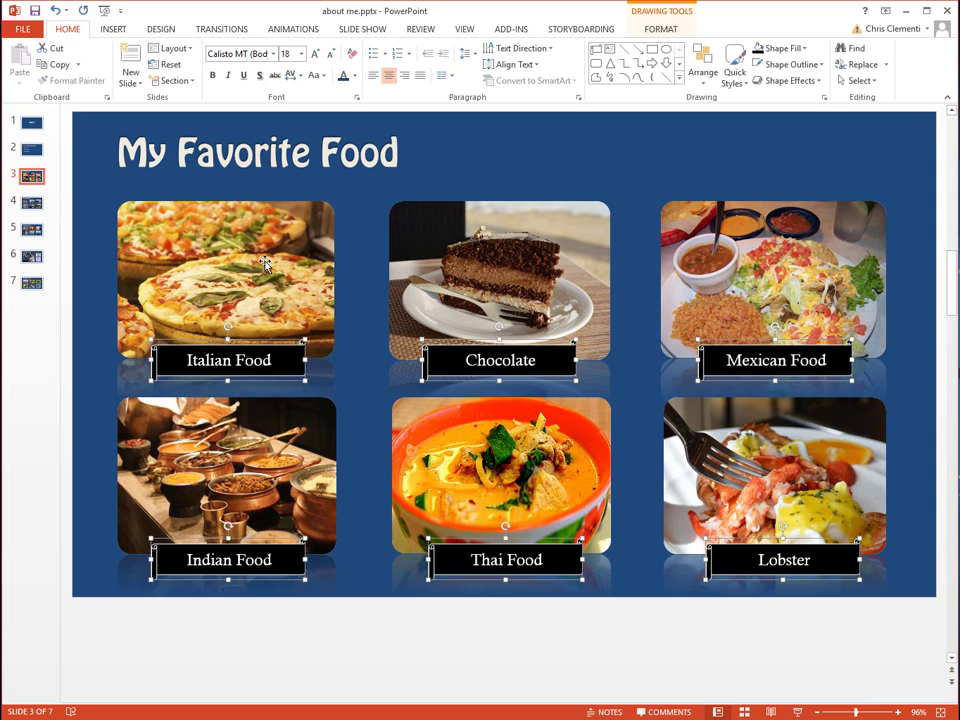
click(32, 203)
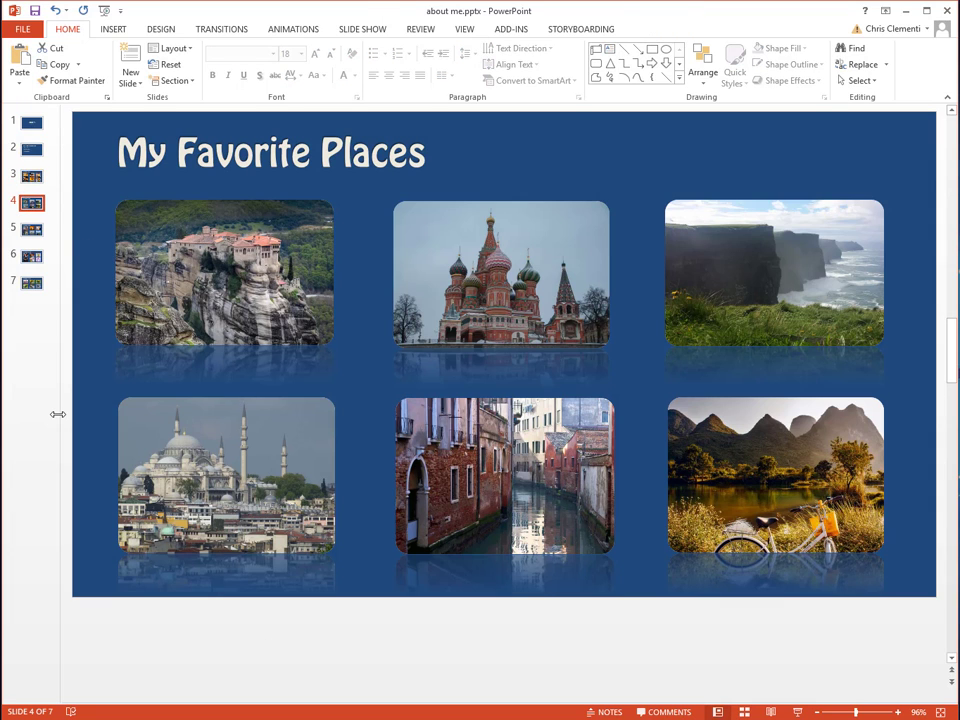
key(ctrl+v)
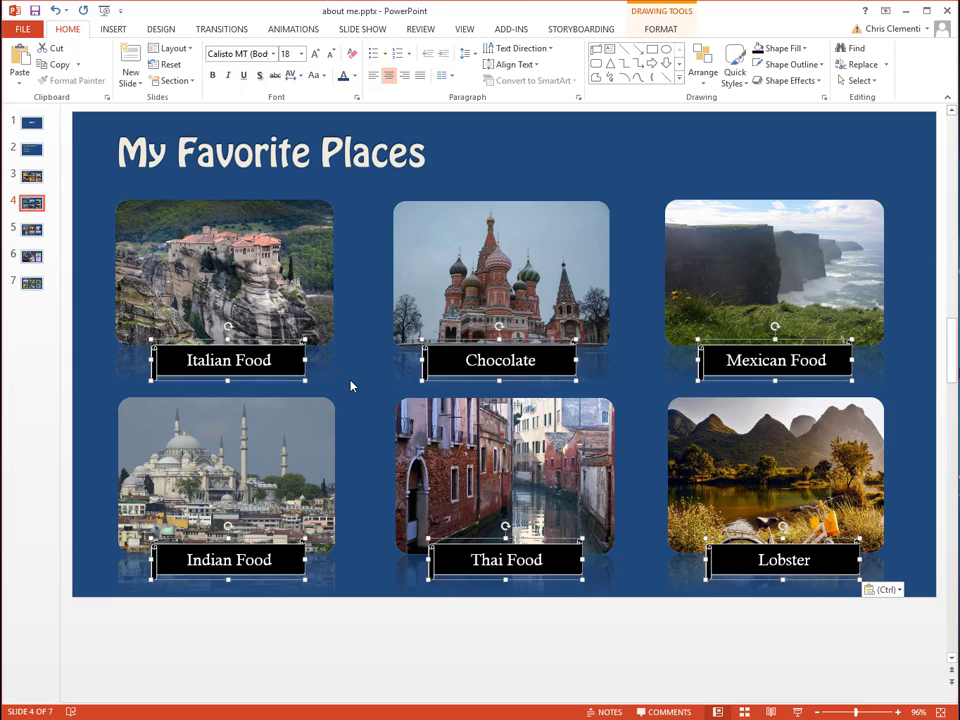
click(350, 385)
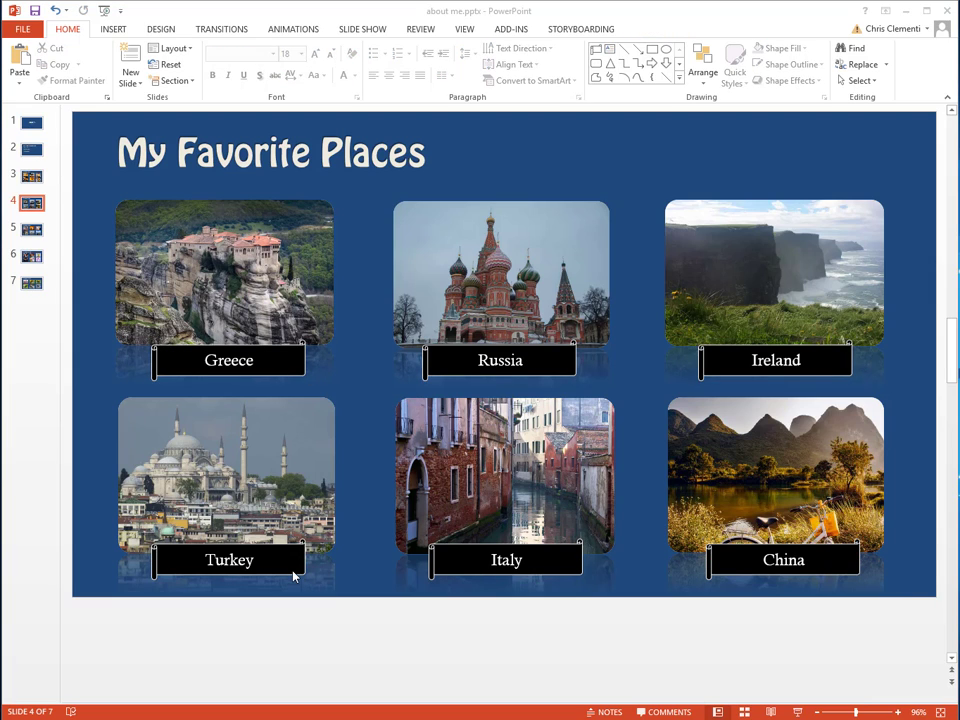
Step: Copy the six country banners from the My Favorite Places slide onto the My Favorite Hobbies slide
click(275, 361)
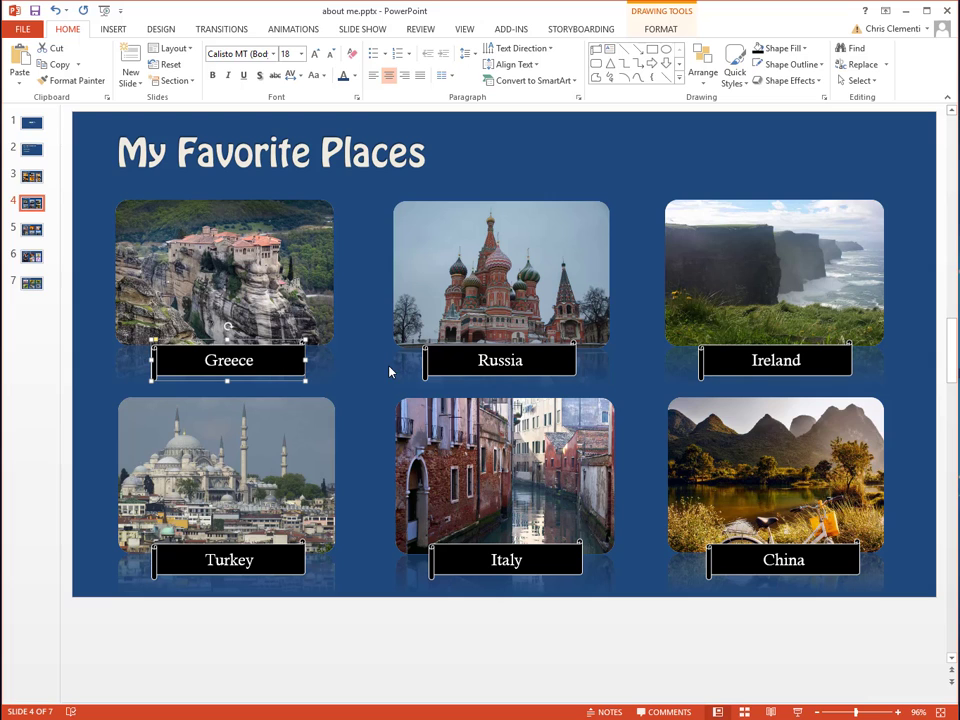
shift+click(546, 364)
shift+click(741, 369)
shift+click(737, 561)
shift+click(545, 566)
shift+click(270, 568)
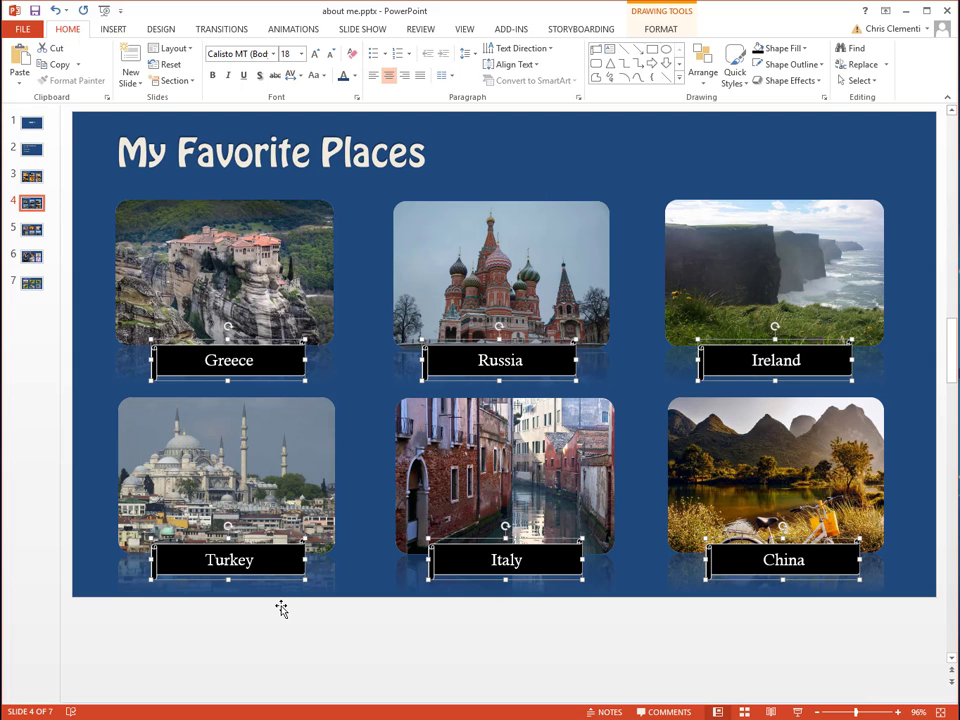
key(ctrl+c)
click(28, 229)
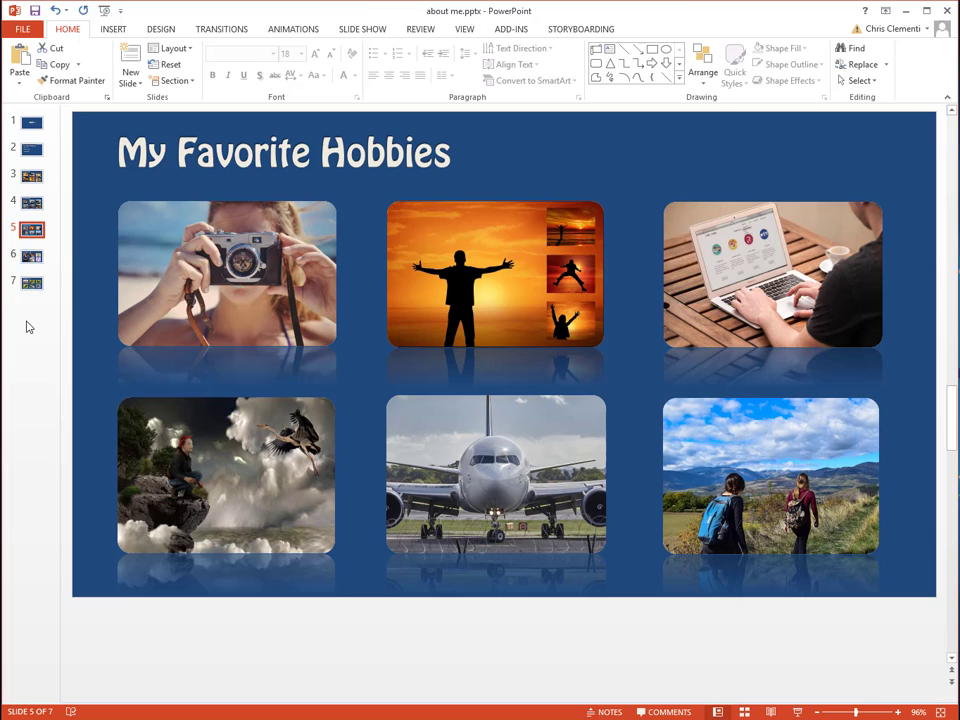
key(ctrl+v)
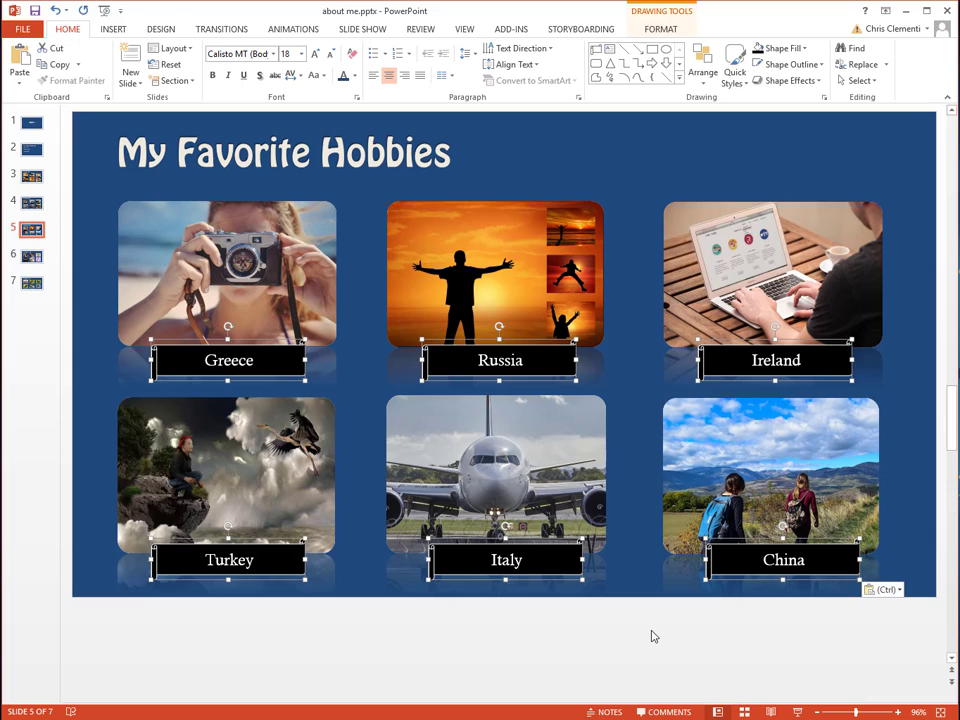
key(ctrl+z)
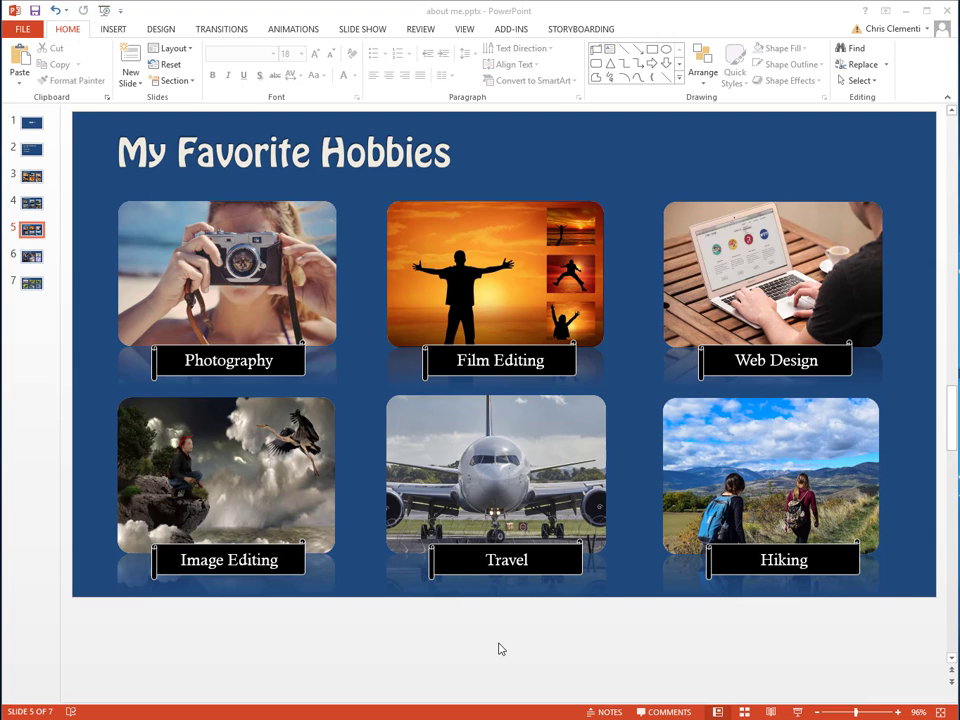